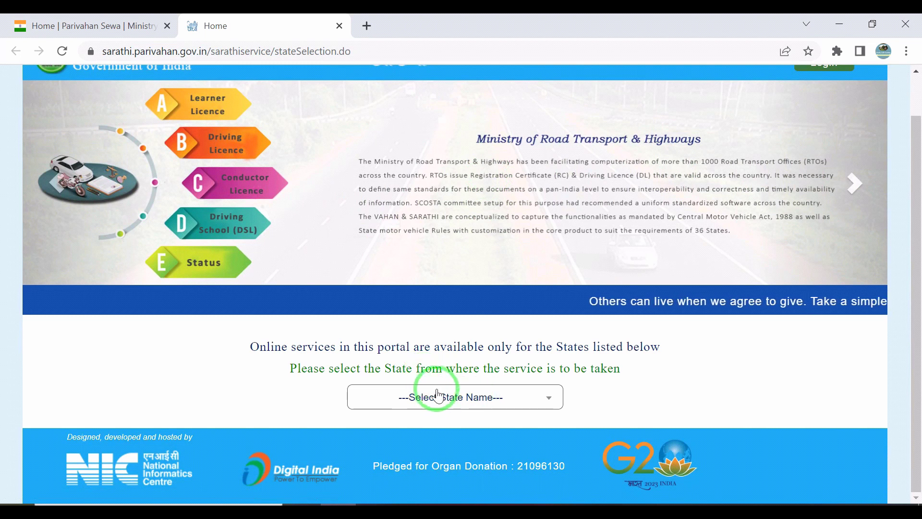
Select Delhi as the state from which the licence service is to be taken.
left_click(474, 408)
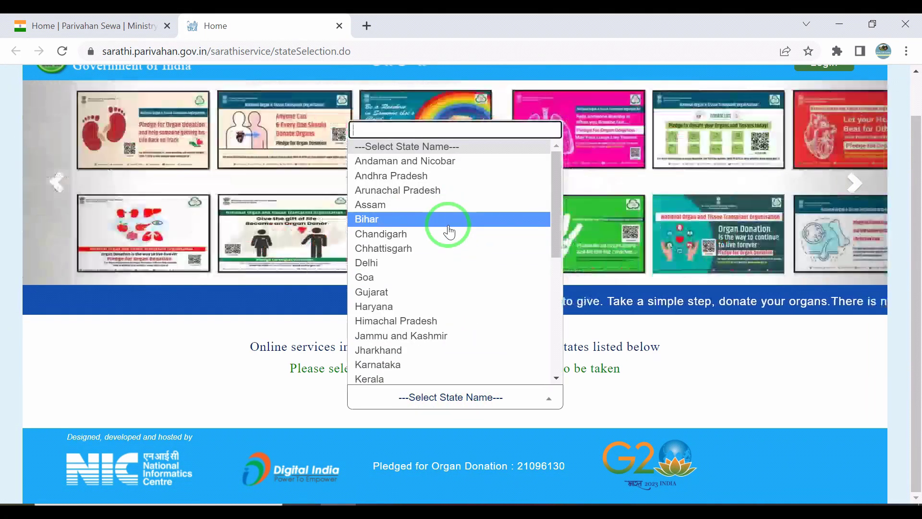
left_click(389, 263)
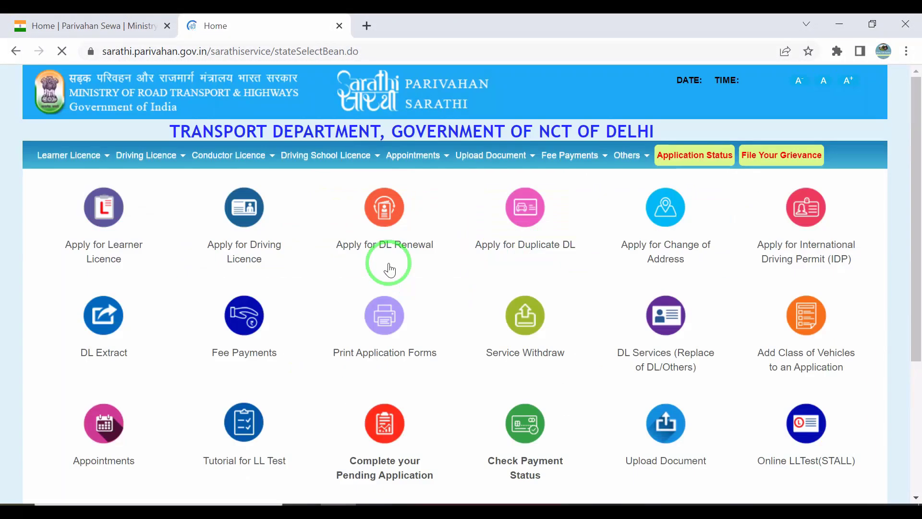
Review the contactless and faceless licence services on offer, and skip them to reach the Delhi services page.
scroll(351, 204, "down", 1)
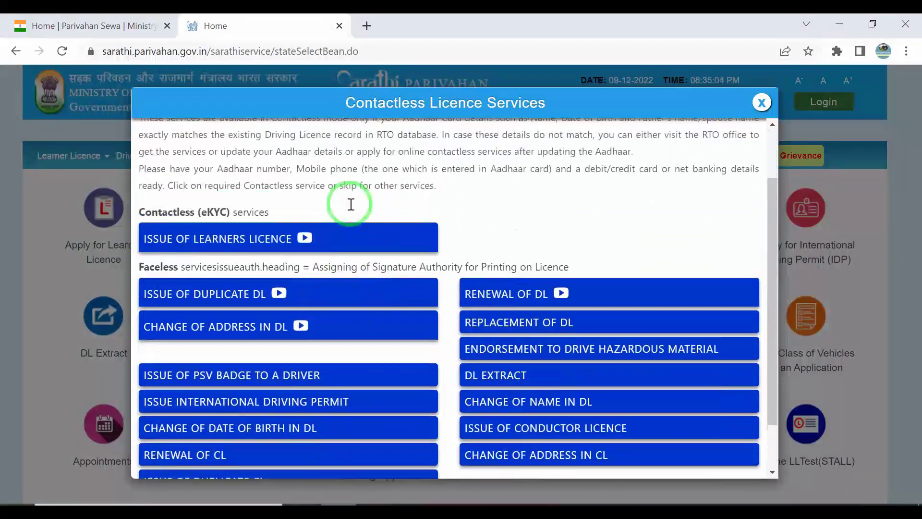
scroll(351, 204, "up", 2)
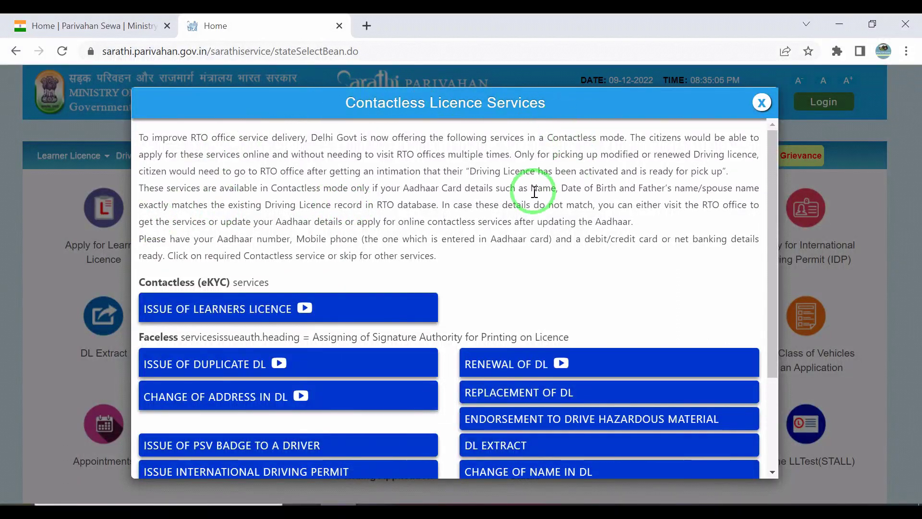
scroll(524, 195, "down", 3)
scroll(174, 222, "up", 1)
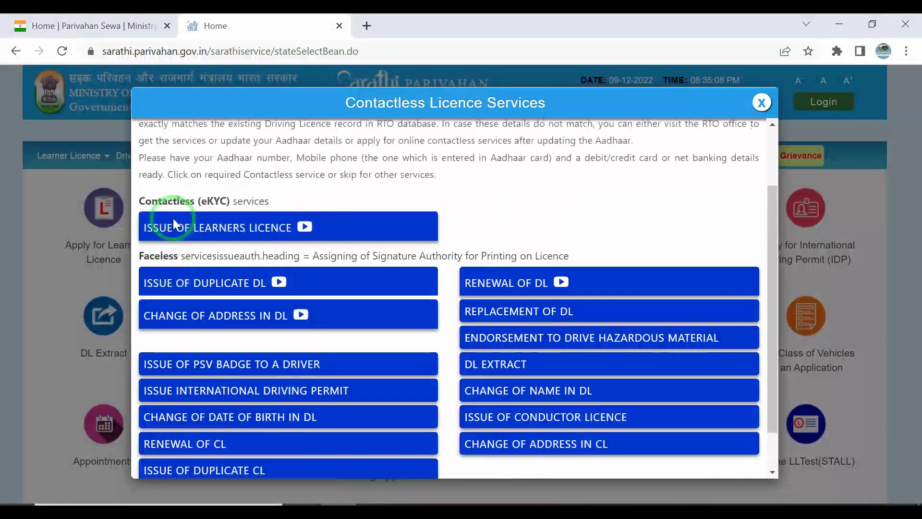
scroll(172, 218, "up", 2)
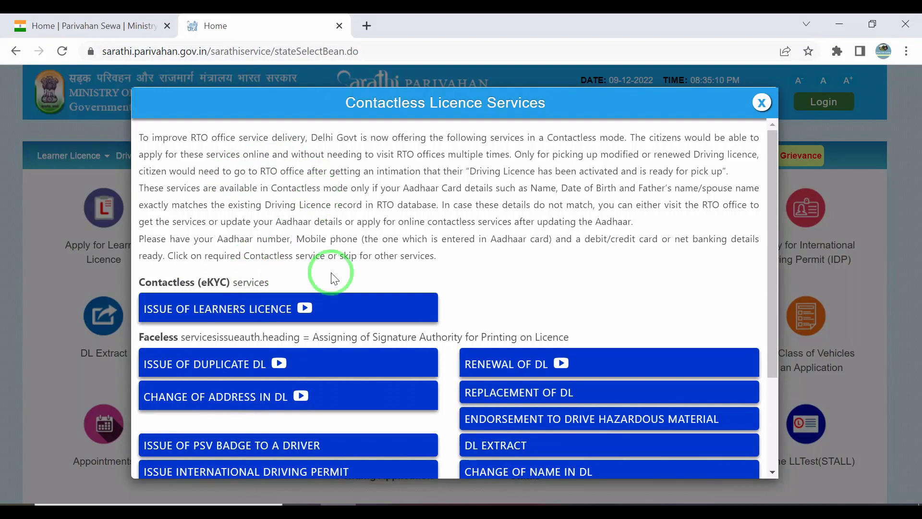
scroll(353, 258, "down", 3)
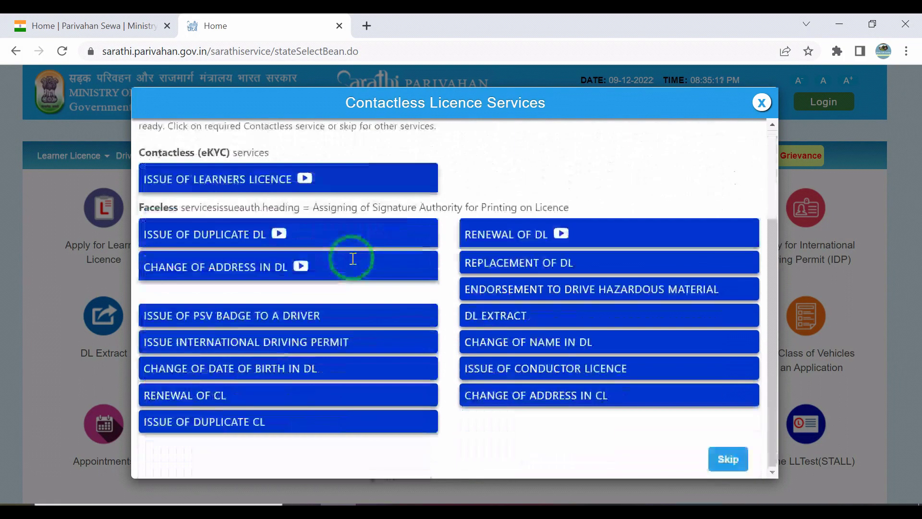
scroll(351, 256, "up", 3)
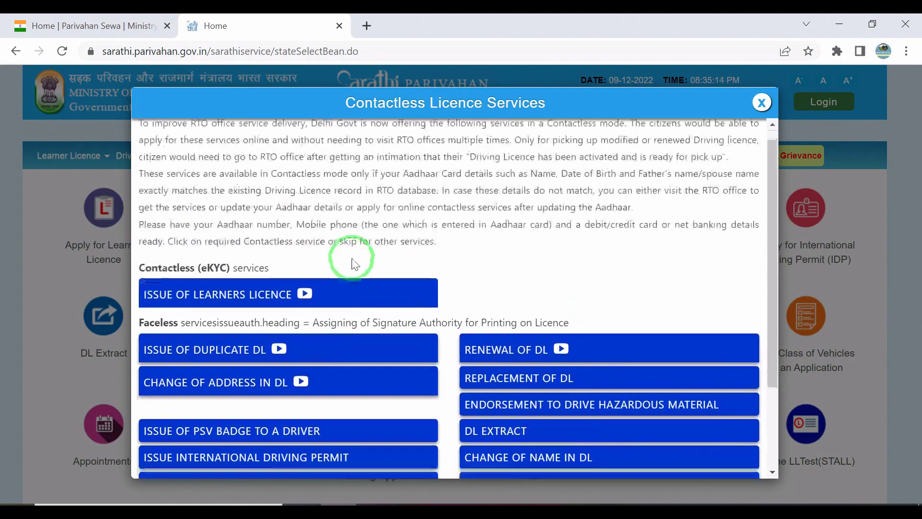
scroll(351, 256, "down", 3)
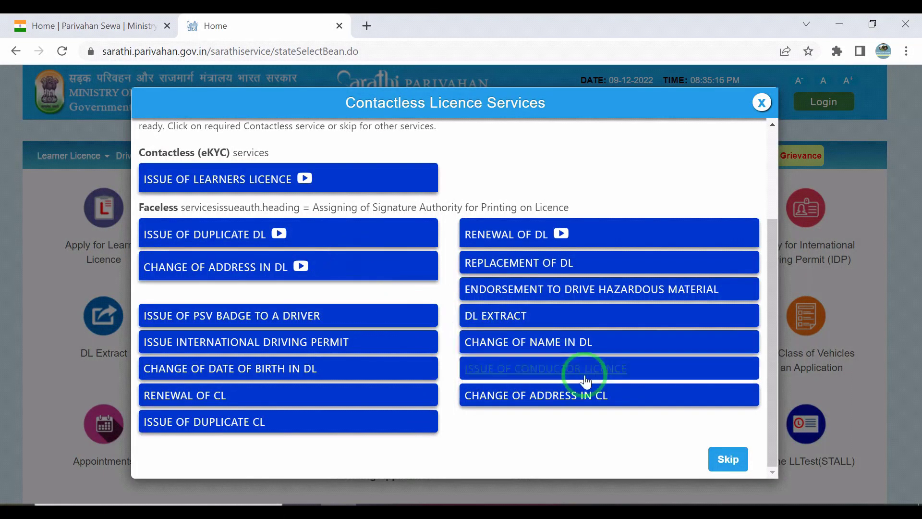
left_click(723, 454)
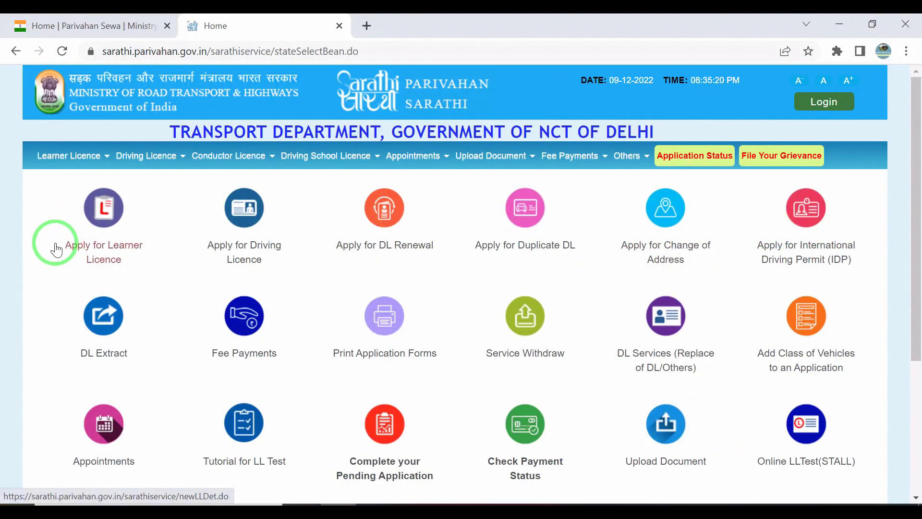
Open the service for completing a pending application.
scroll(608, 310, "down", 4)
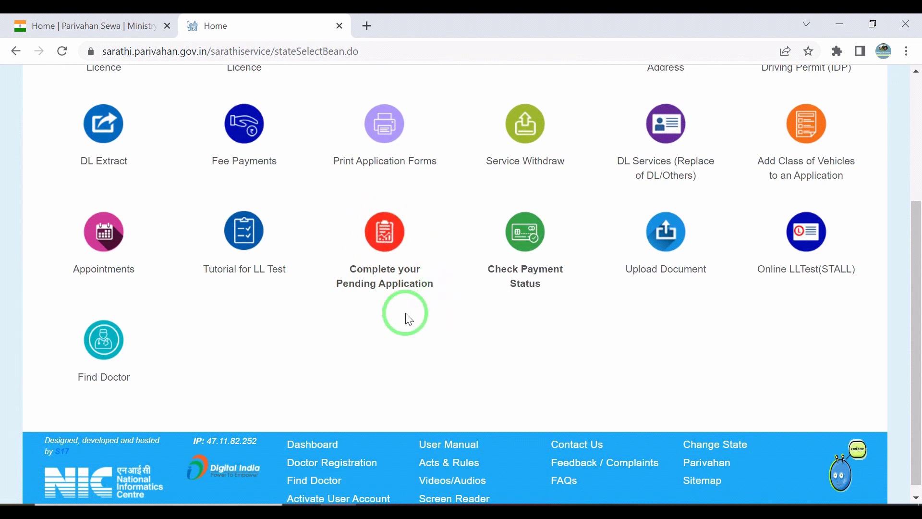
left_click_drag(434, 284, 347, 302)
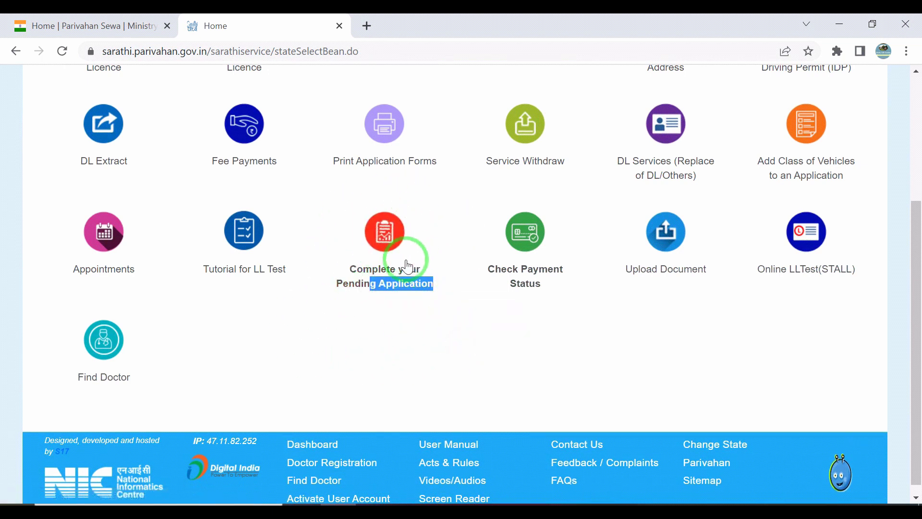
left_click(375, 245)
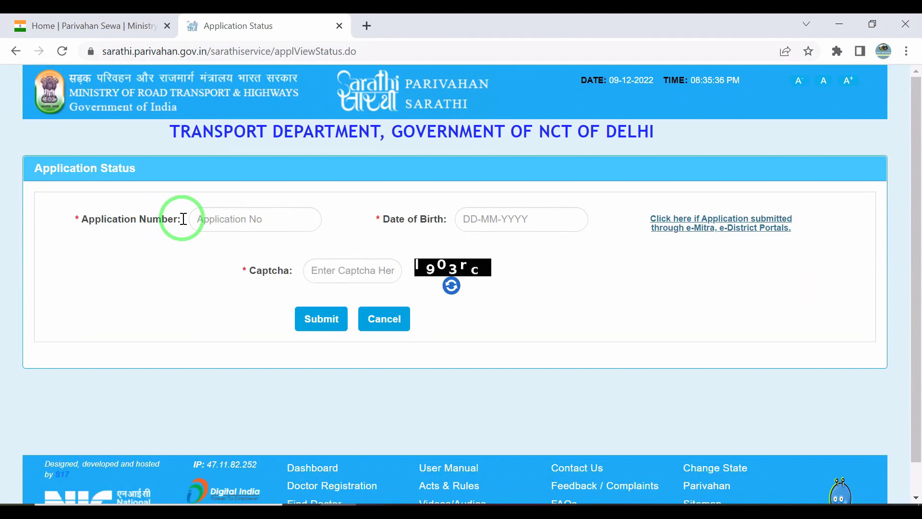
Fill in the application number, the applicant's date of birth and the captcha, and submit the application status form.
left_click_drag(182, 219, 84, 220)
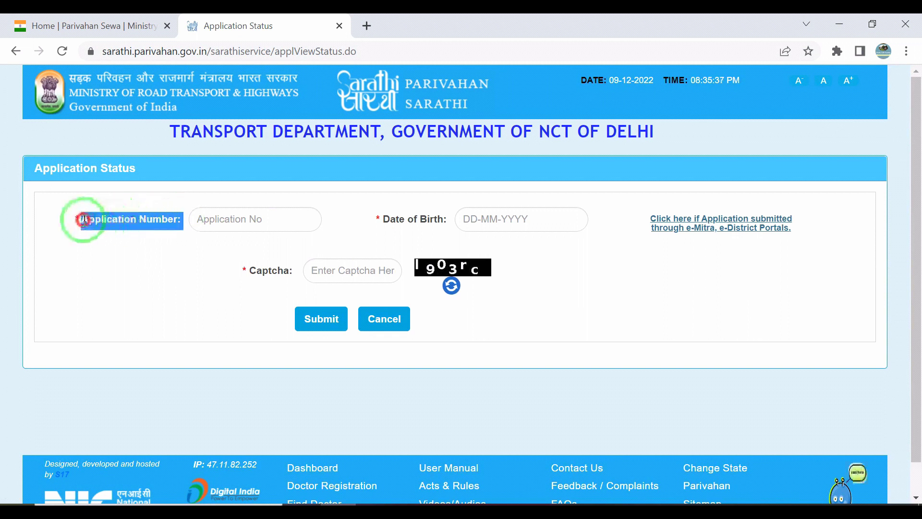
left_click(215, 222)
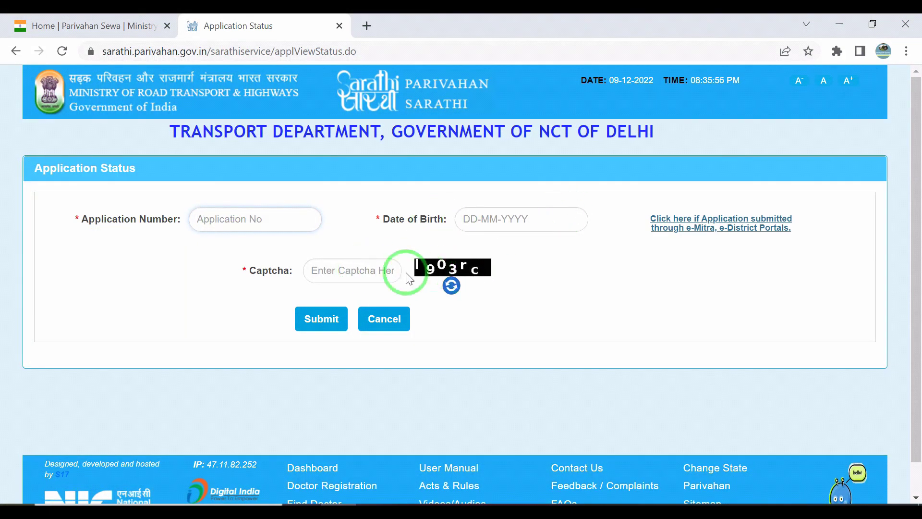
left_click(346, 269)
left_click(527, 204)
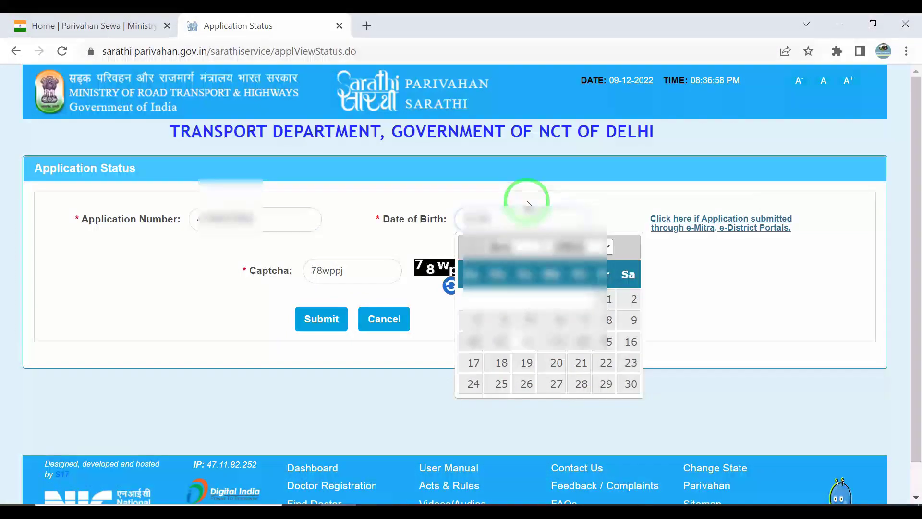
type("1998")
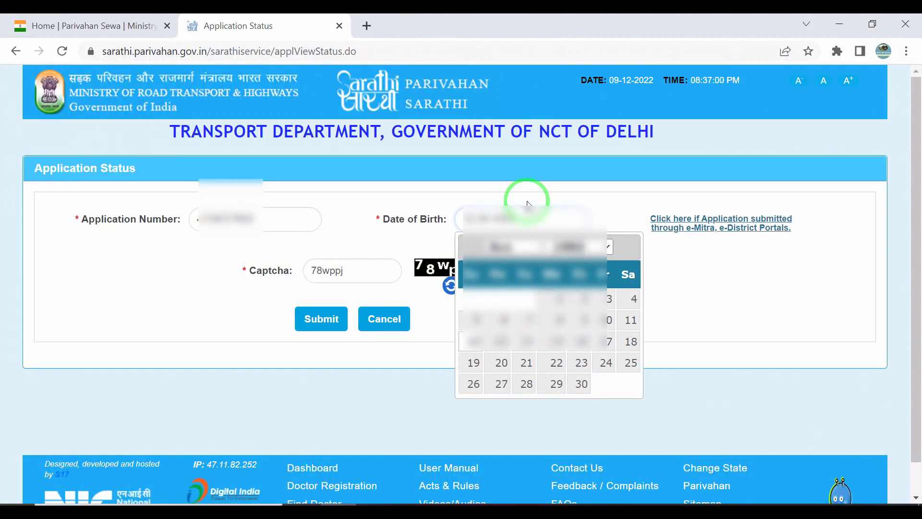
left_click(419, 216)
left_click(353, 221)
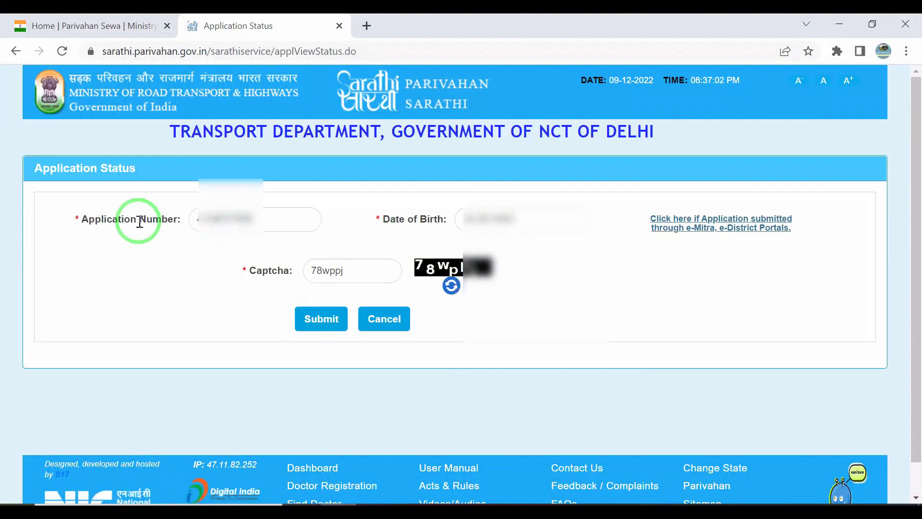
left_click(310, 312)
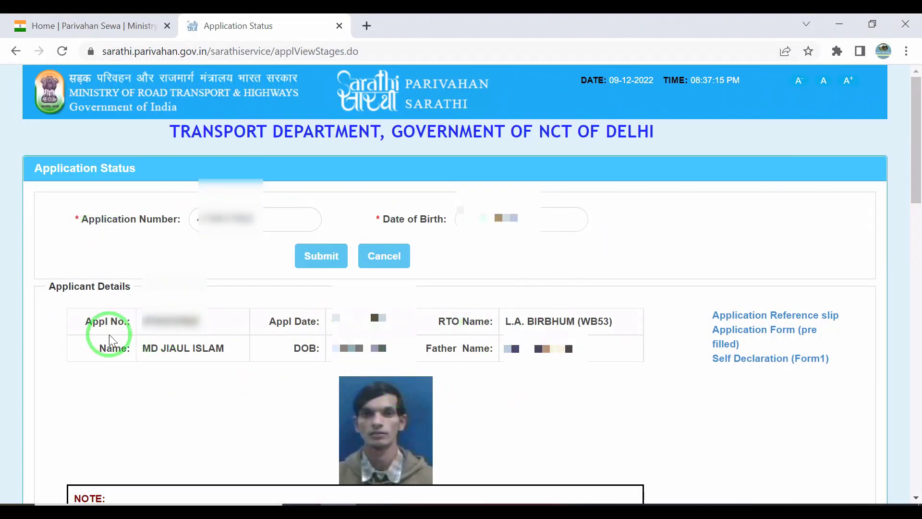
Examine the requested transaction, the stages to be completed and the flow details of the submitted application.
scroll(574, 377, "down", 10)
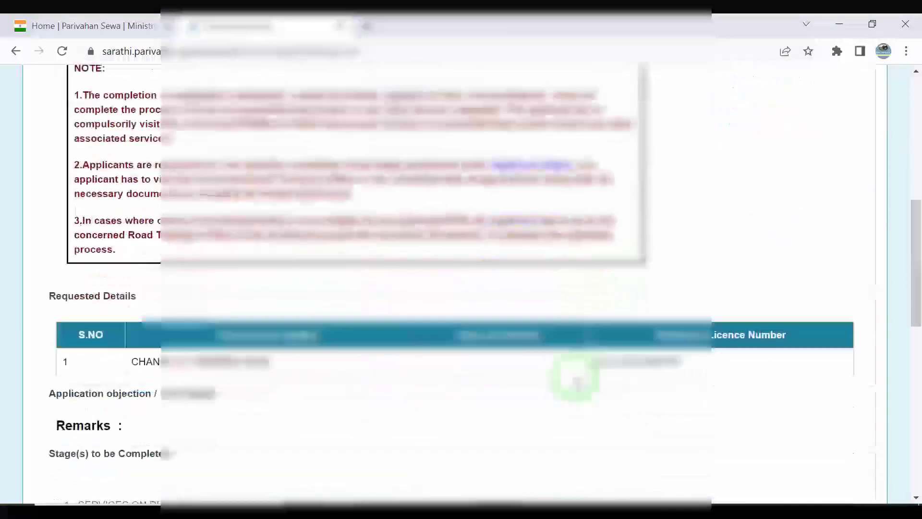
scroll(132, 246, "down", 2)
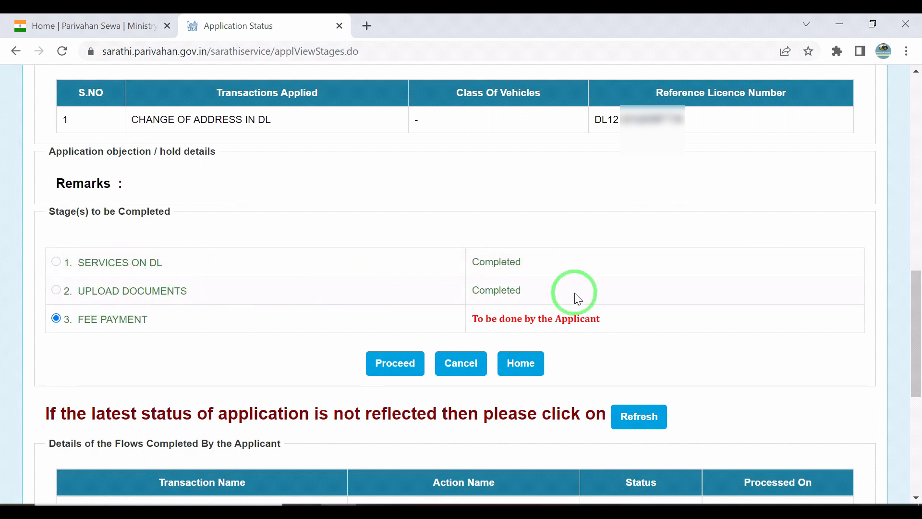
left_click_drag(572, 299, 490, 270)
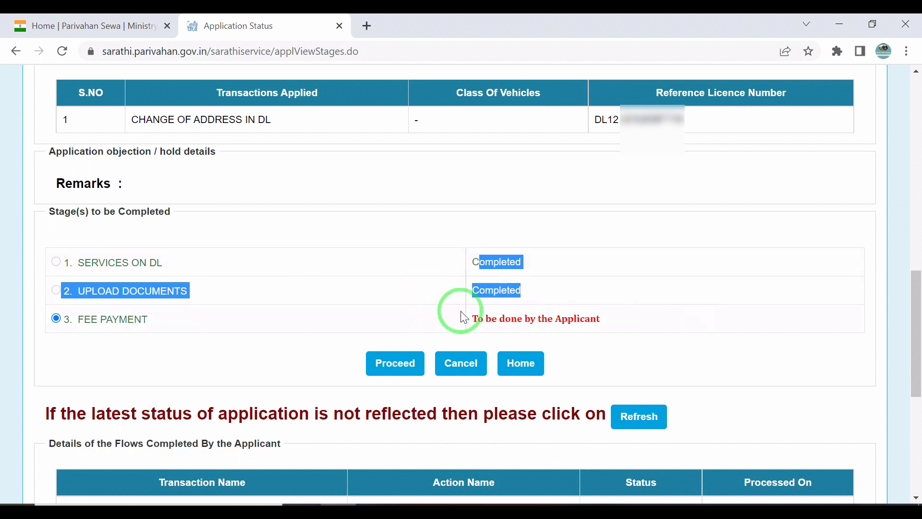
left_click_drag(649, 324, 545, 315)
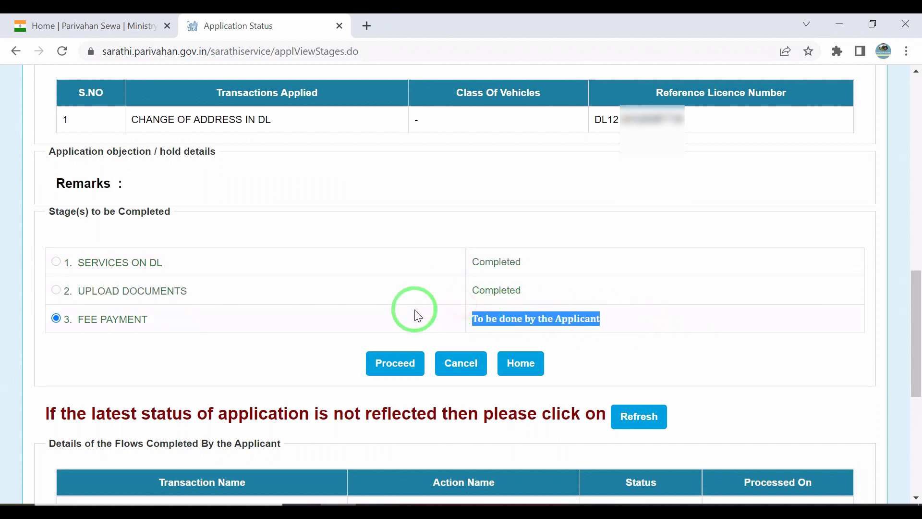
left_click(168, 362)
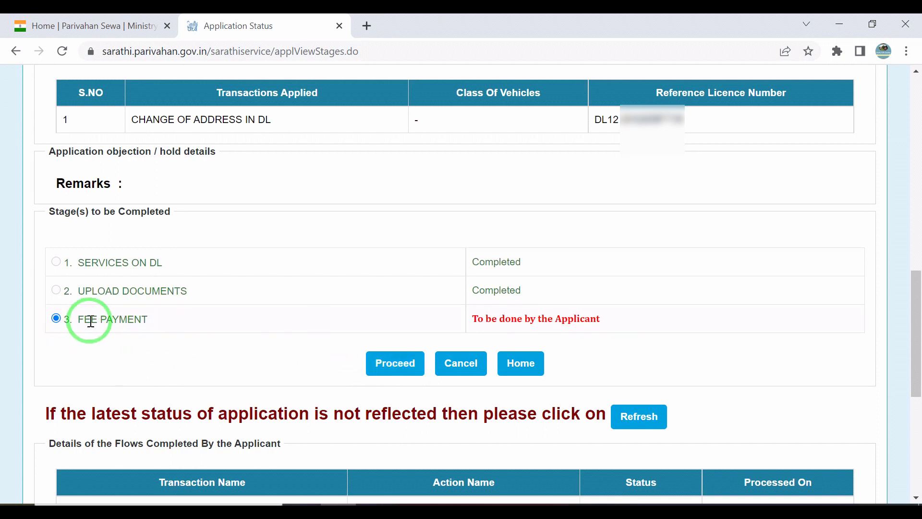
scroll(350, 363, "down", 4)
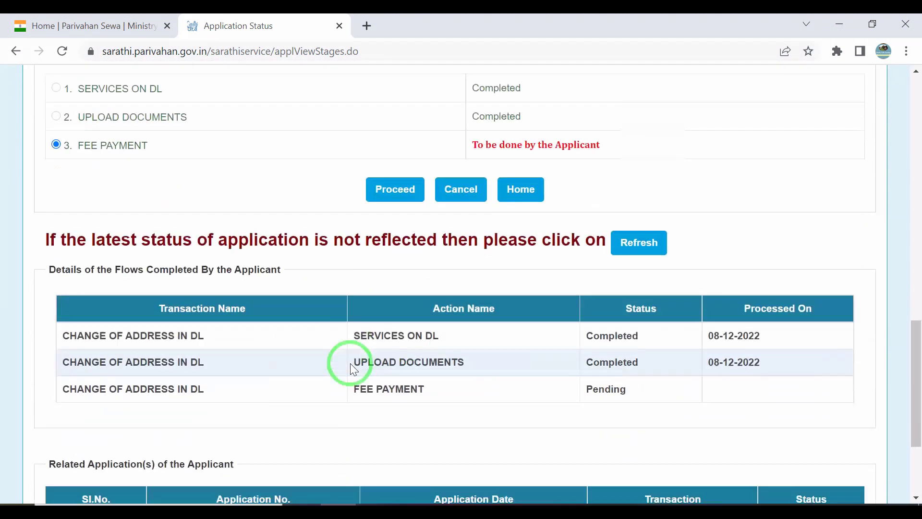
scroll(352, 366, "up", 1)
scroll(353, 369, "up", 4)
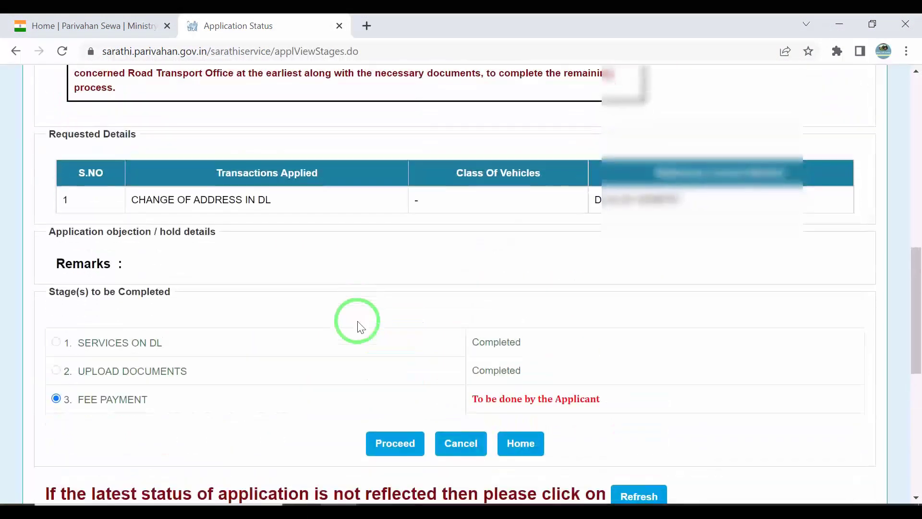
Proceed to the application's fee payment stage and choose GRIPS West bengal as the bank or payment gateway.
scroll(359, 323, "down", 4)
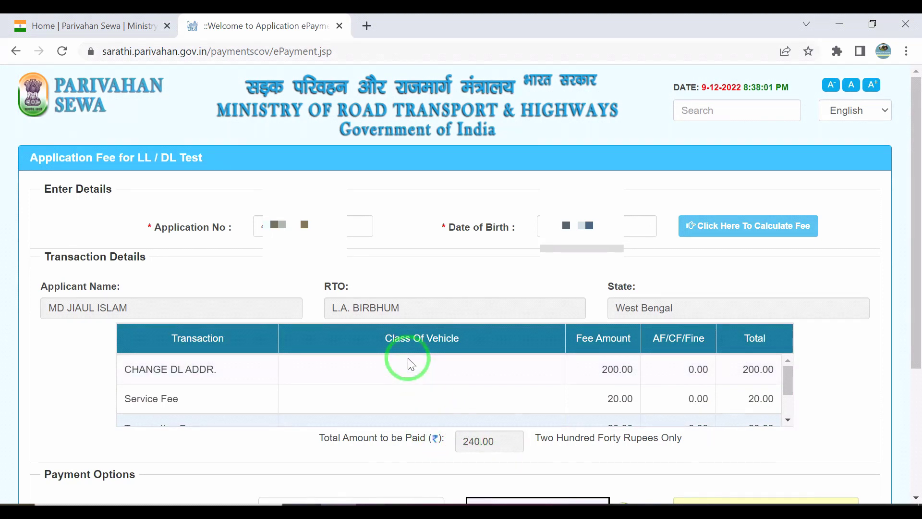
scroll(673, 353, "down", 4)
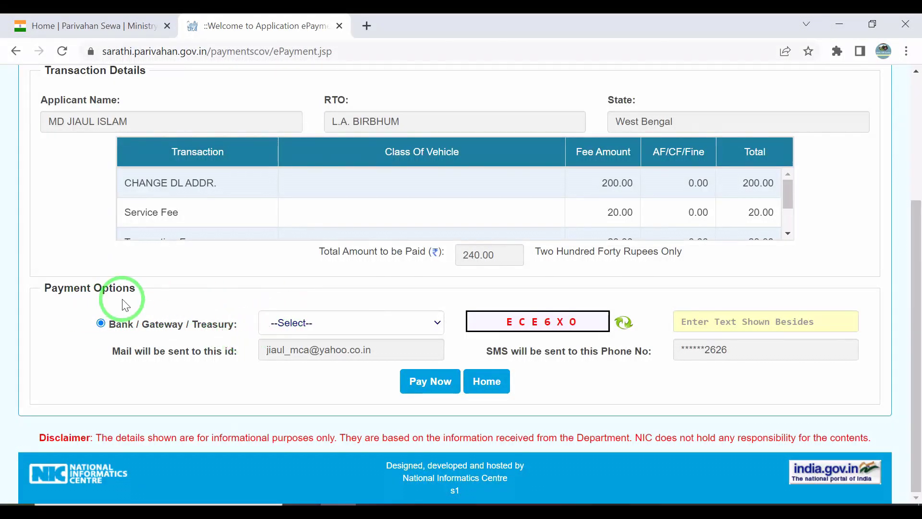
left_click(338, 324)
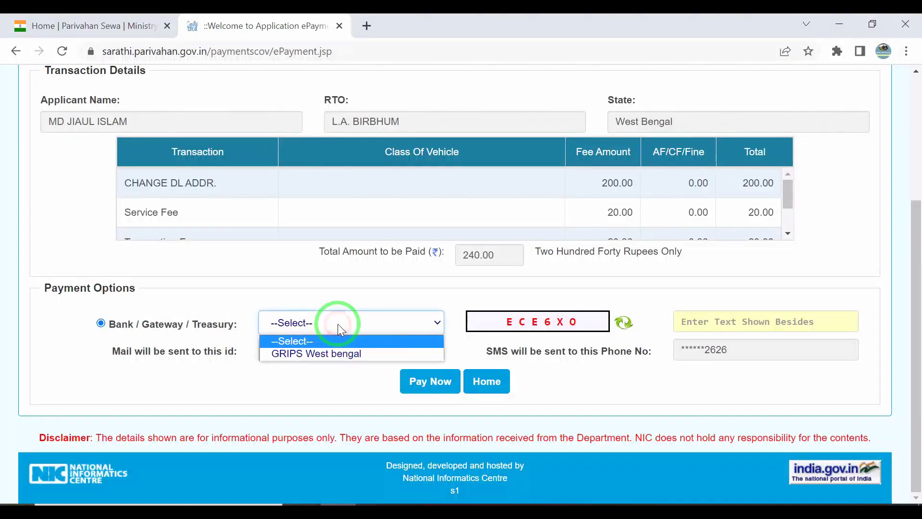
left_click(324, 353)
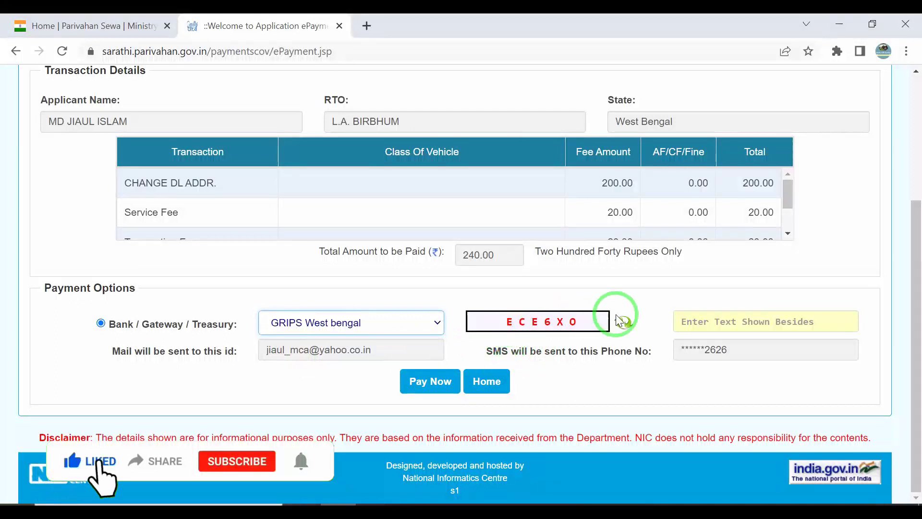
Enter the captcha text for the fee payment.
left_click(698, 322)
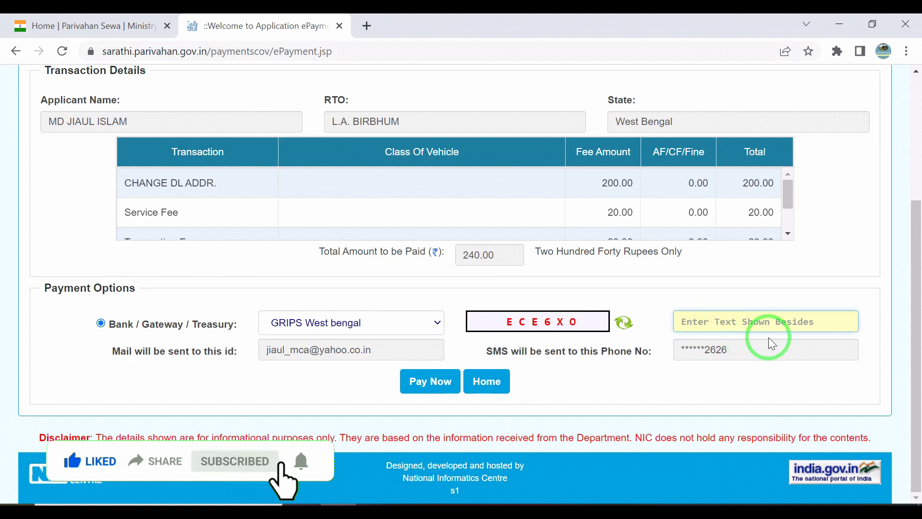
type("E")
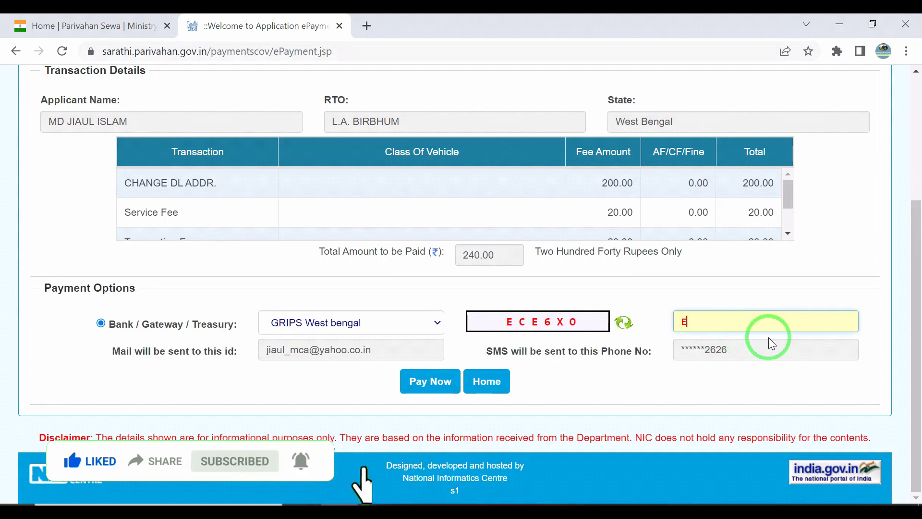
type("CE")
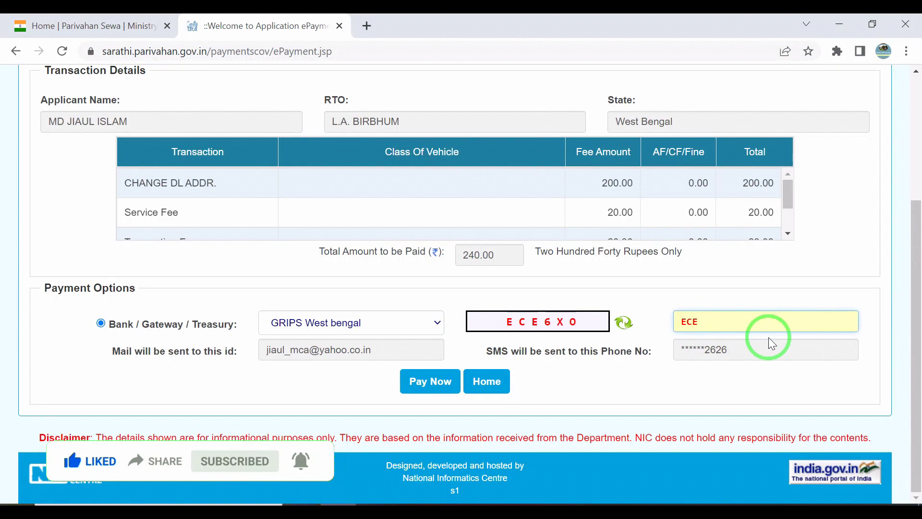
type("6Z")
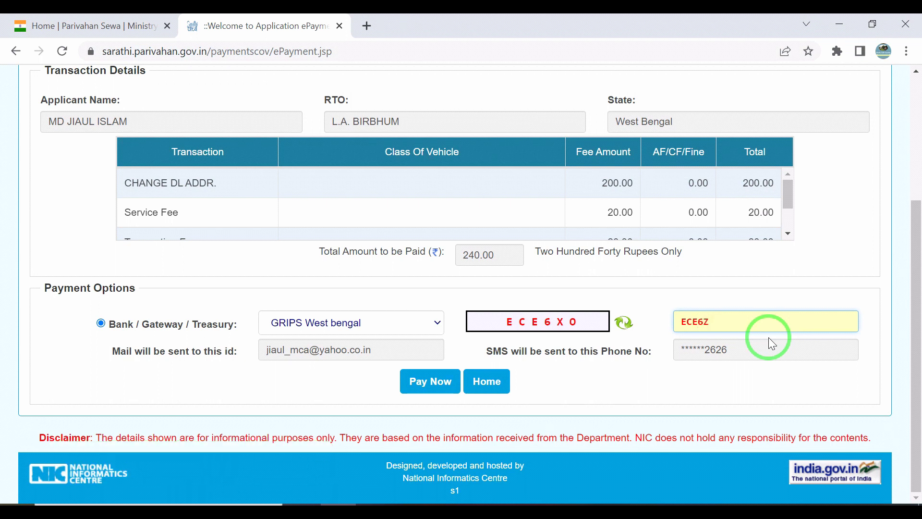
type("O")
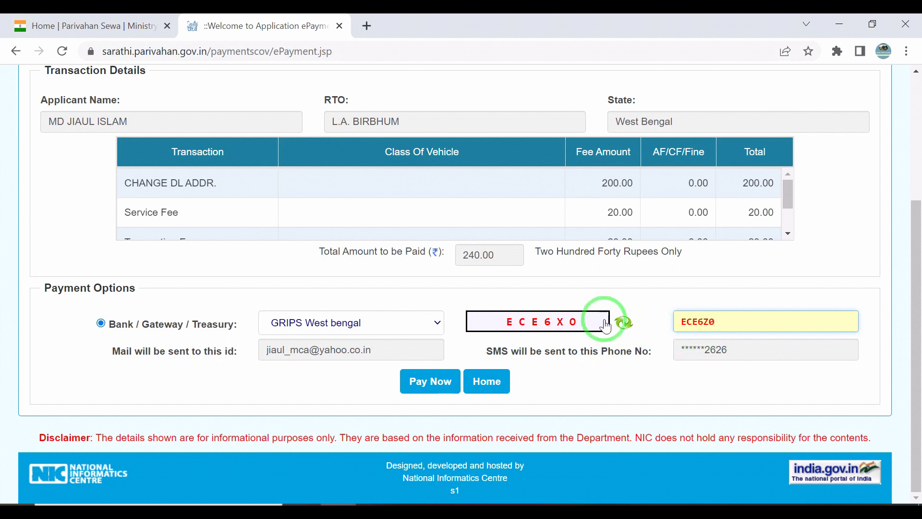
Load and enter a fresh captcha, submit the fee payment, and proceed to the payment gateway by agreeing to the terms and conditions.
left_click(624, 320)
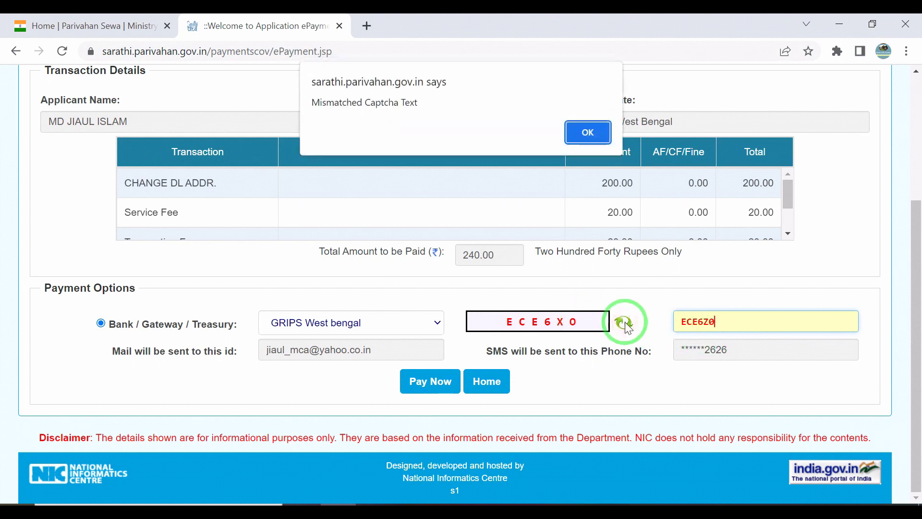
left_click(583, 132)
left_click(714, 325)
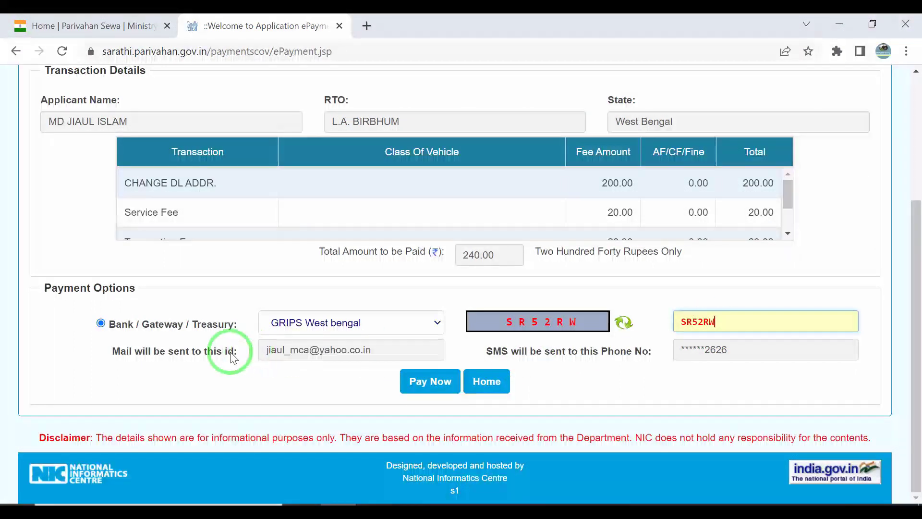
left_click(415, 383)
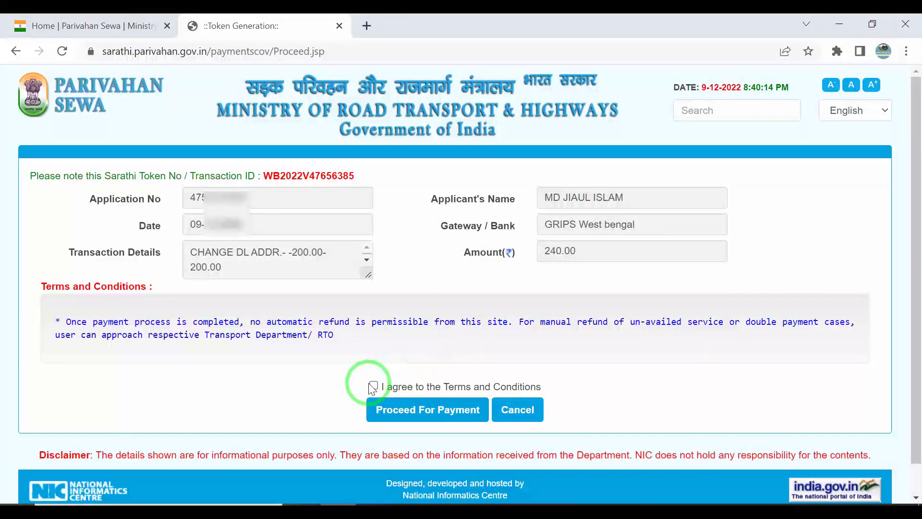
left_click(388, 413)
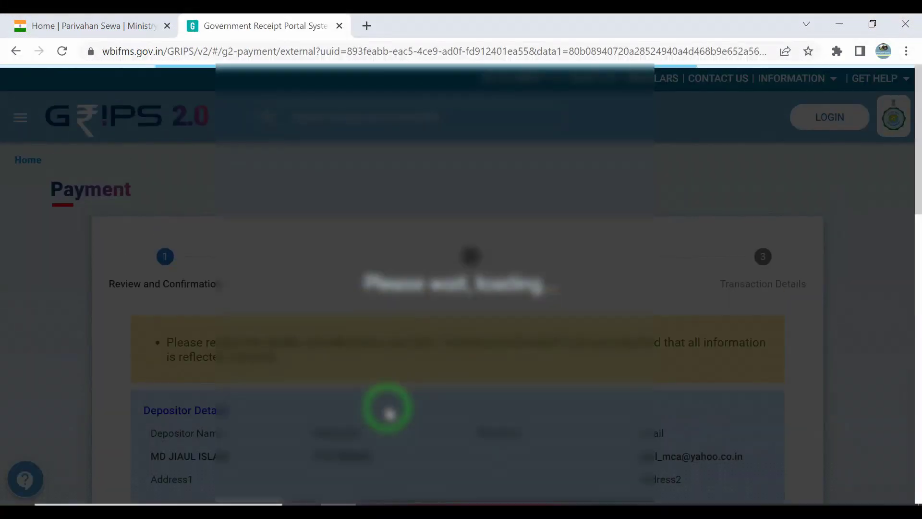
Review the depositor, department and licence fee details, mark them as verified and checked, and continue to the payment mode selection.
scroll(391, 382, "down", 5)
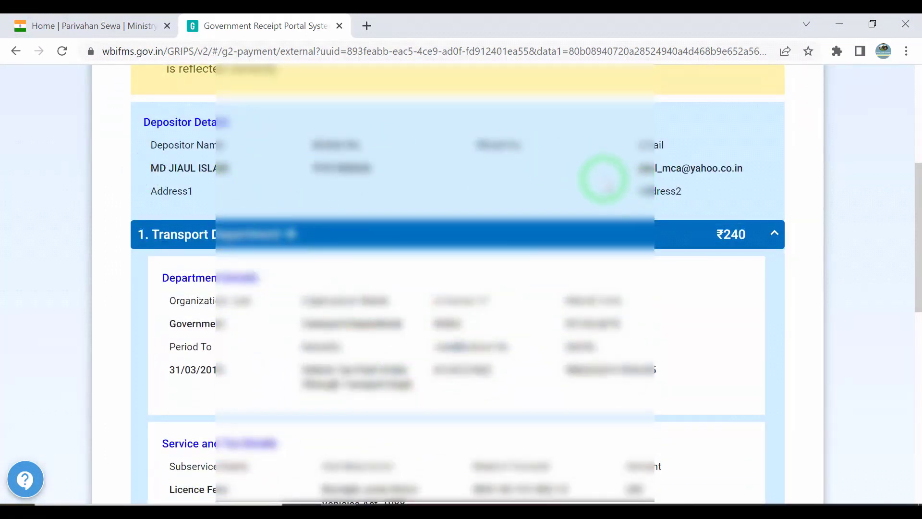
left_click(298, 167)
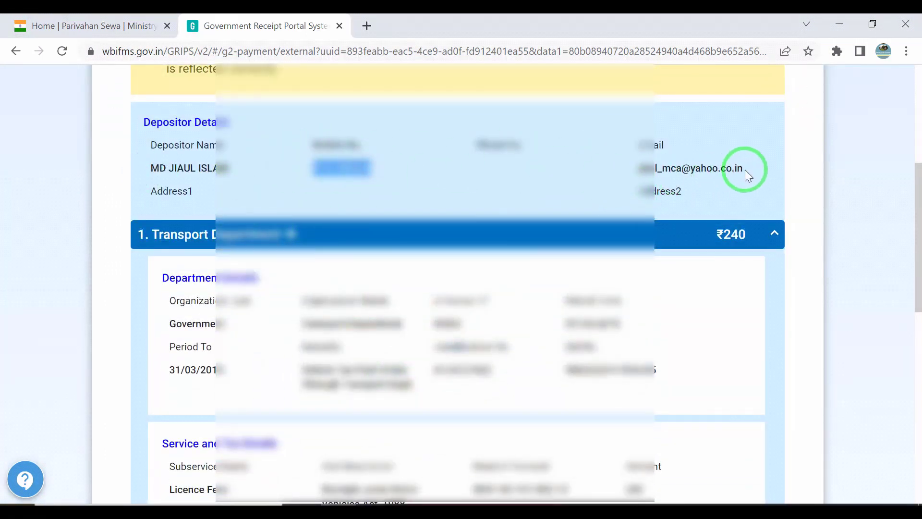
left_click_drag(744, 168, 628, 166)
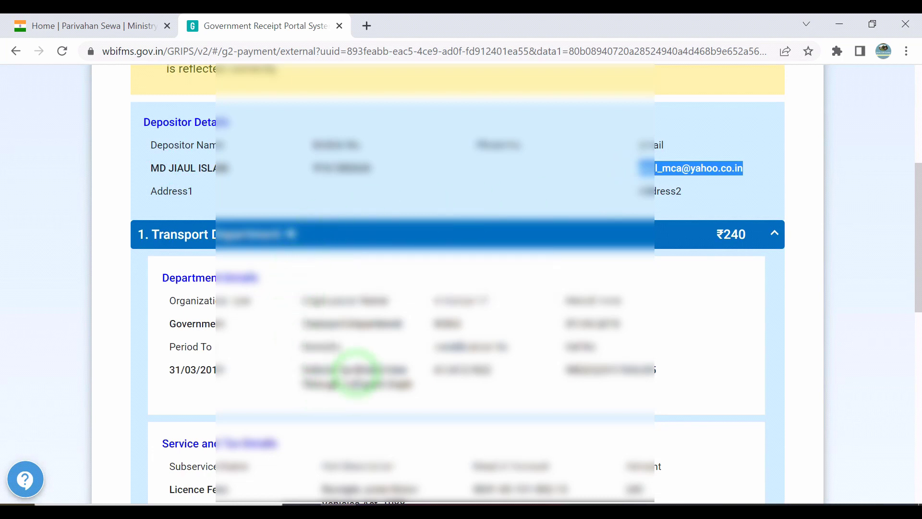
scroll(355, 372, "down", 6)
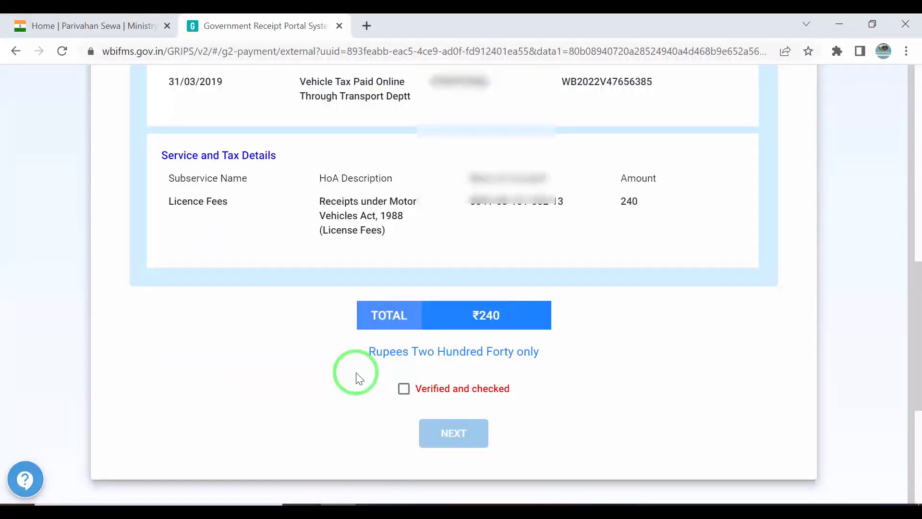
scroll(355, 373, "up", 2)
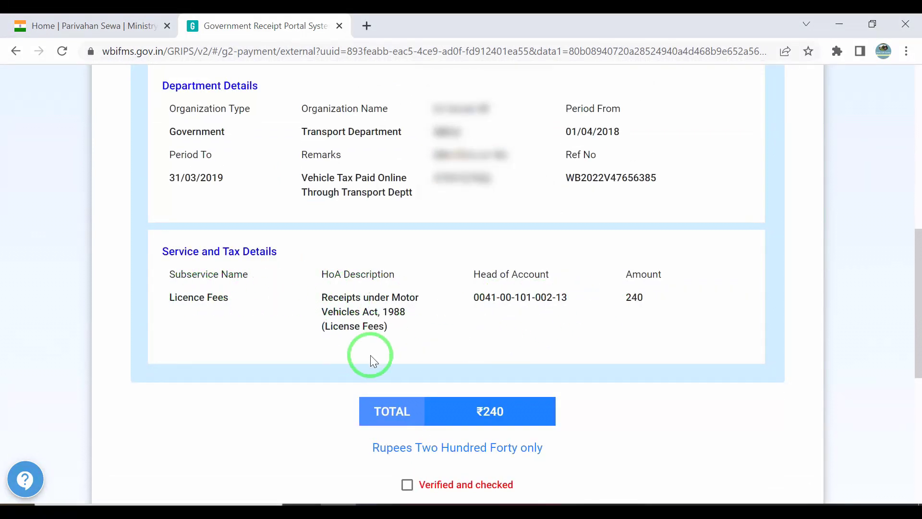
scroll(371, 355, "down", 2)
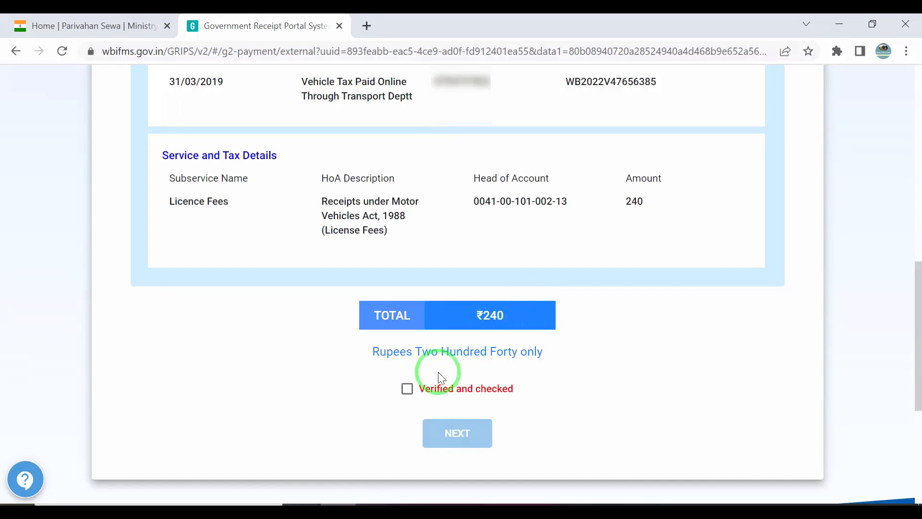
left_click(407, 389)
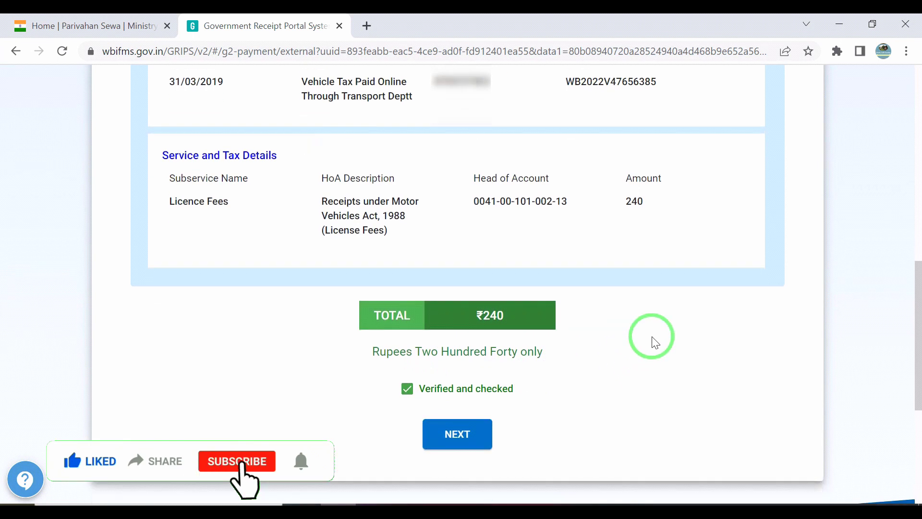
left_click(457, 435)
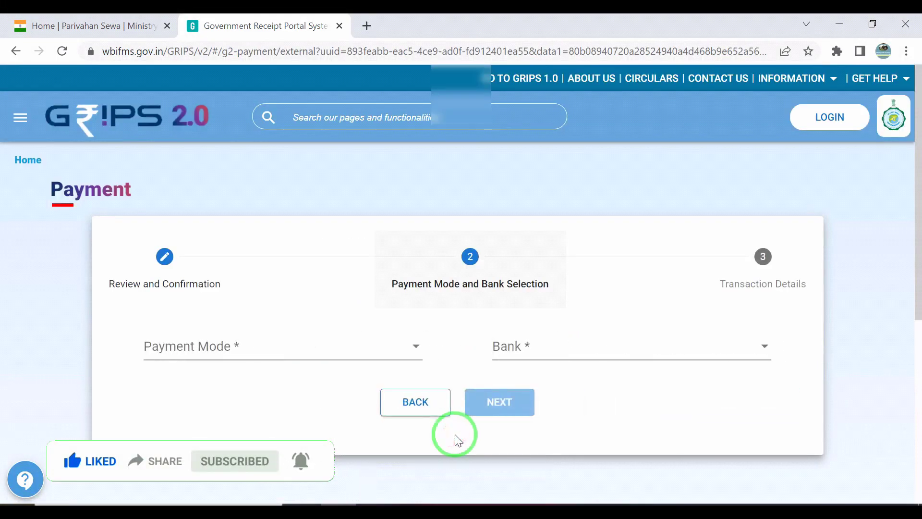
Set the payment mode to SBI Epay through Payment Gateway/Bank, submit the selection and dismiss the payment reference details.
left_click(250, 352)
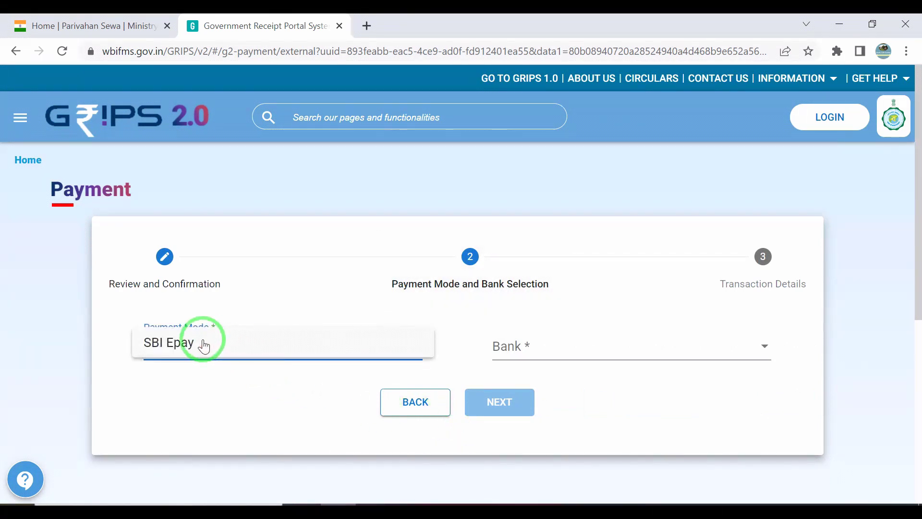
left_click(159, 351)
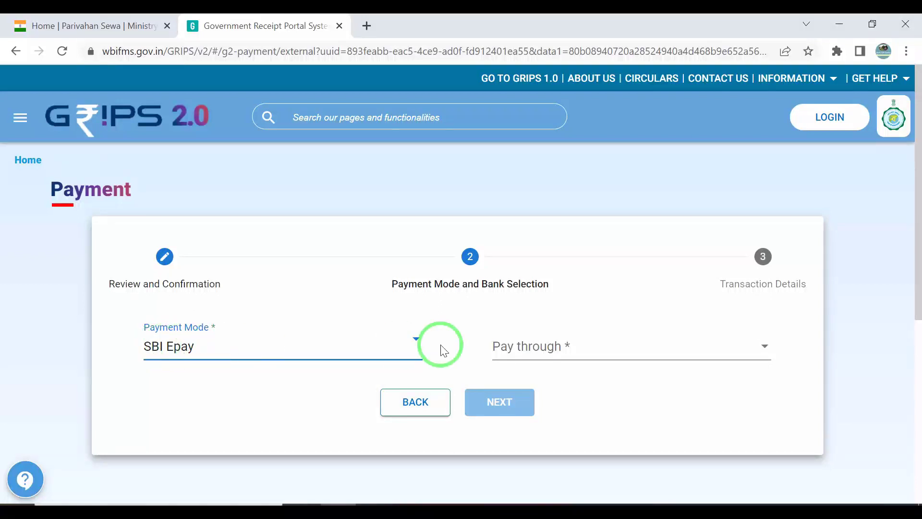
left_click(596, 356)
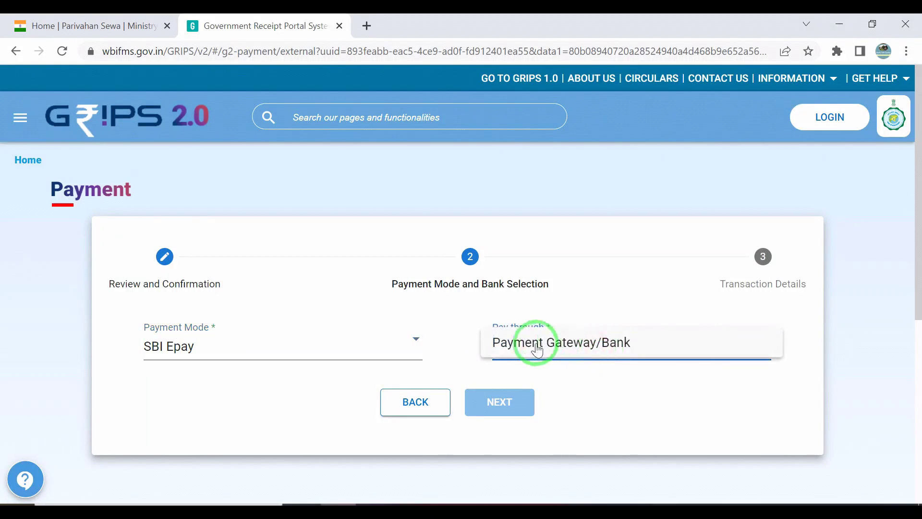
left_click(520, 350)
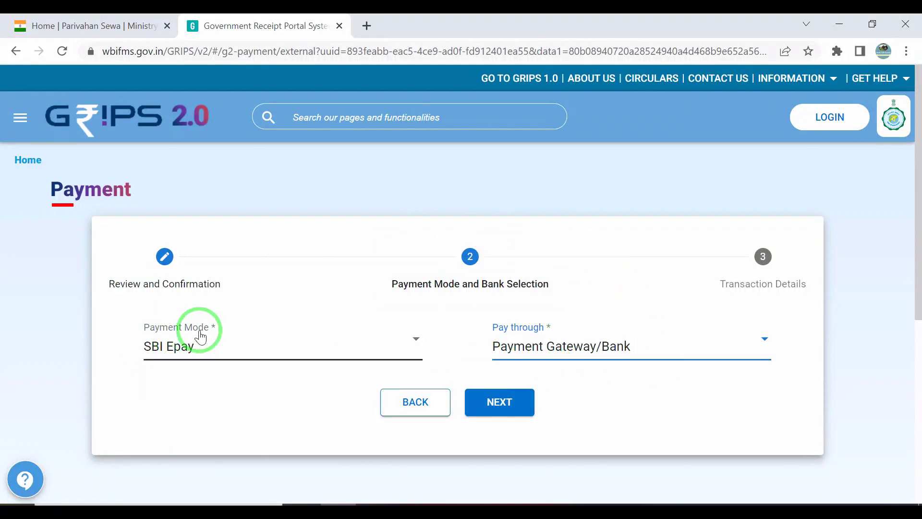
left_click(512, 412)
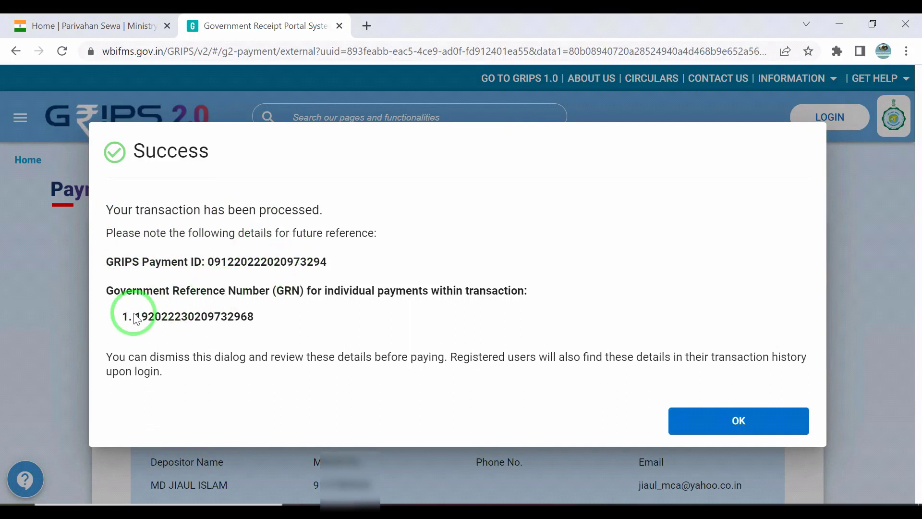
left_click(746, 421)
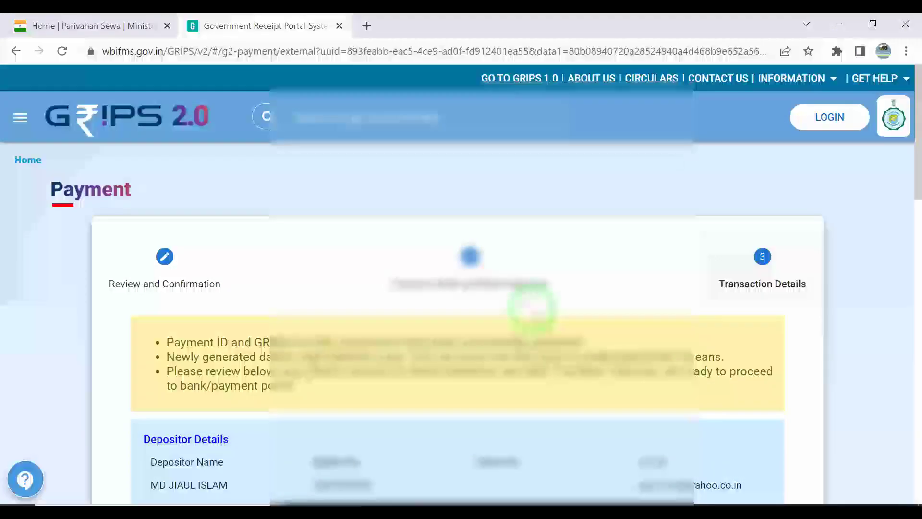
Review the GRN, service and tax details of the transaction and proceed to pay through SBIePay.
scroll(531, 307, "down", 10)
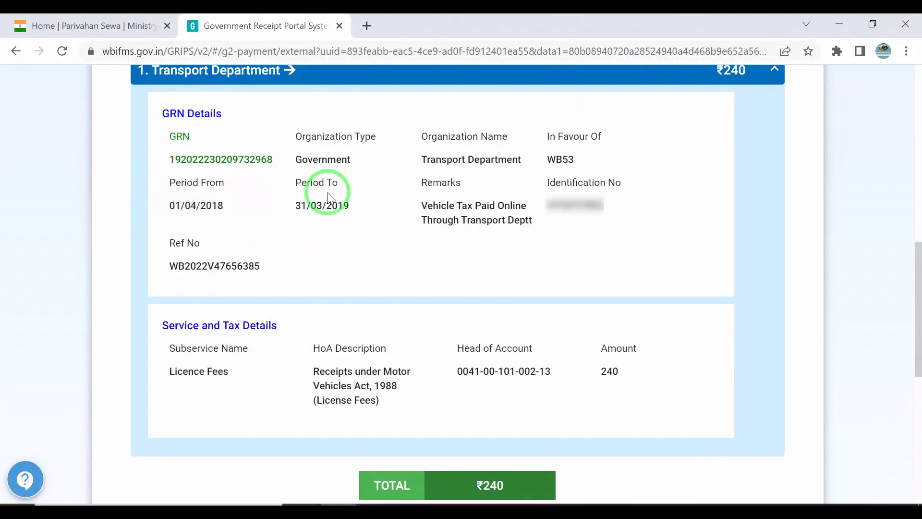
scroll(557, 386, "down", 2)
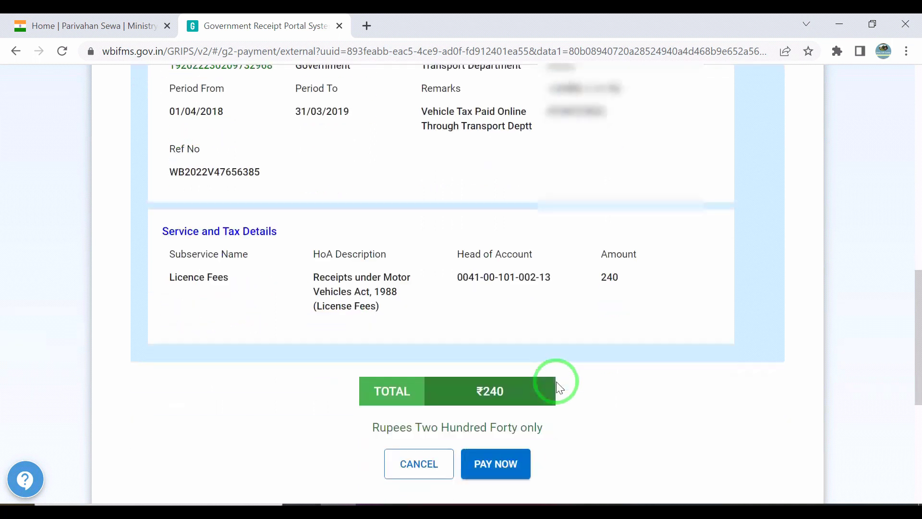
scroll(365, 396, "down", 2)
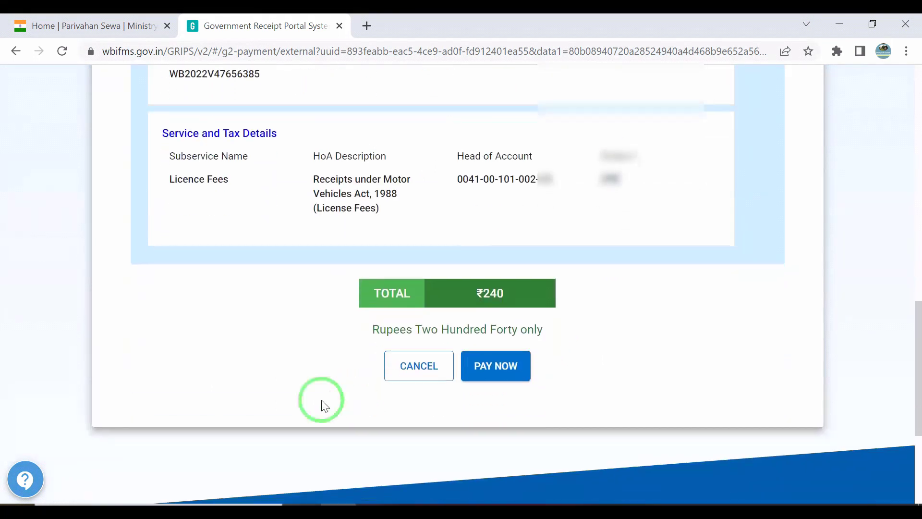
left_click(495, 369)
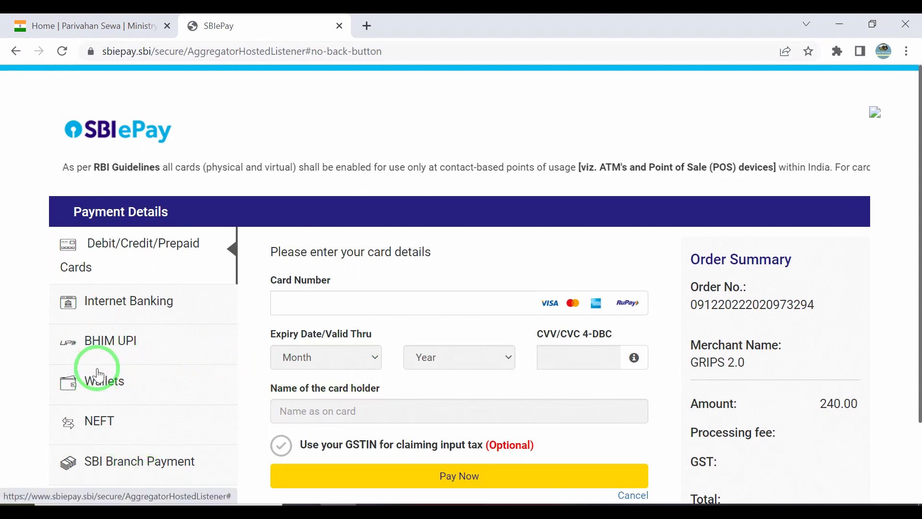
Choose BHIM UPI with the UPI QR option and pay the fee through the generated QR code.
left_click(101, 344)
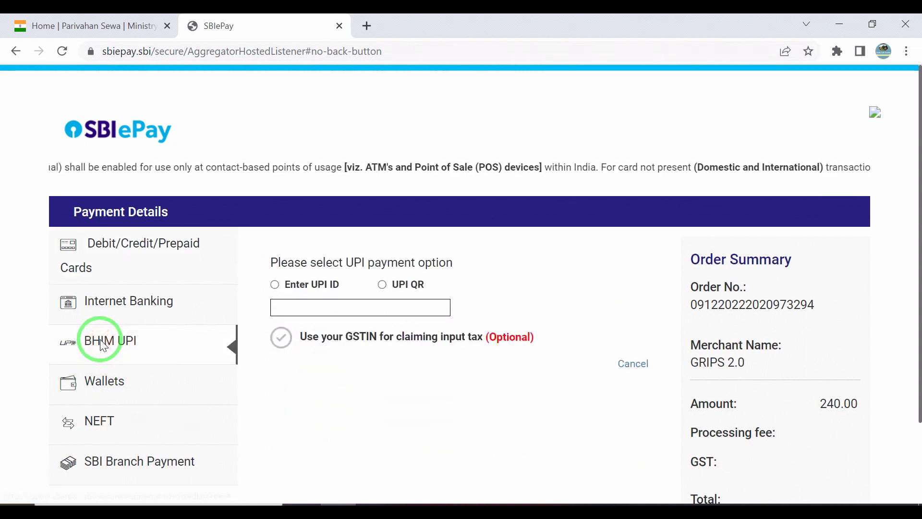
left_click(275, 286)
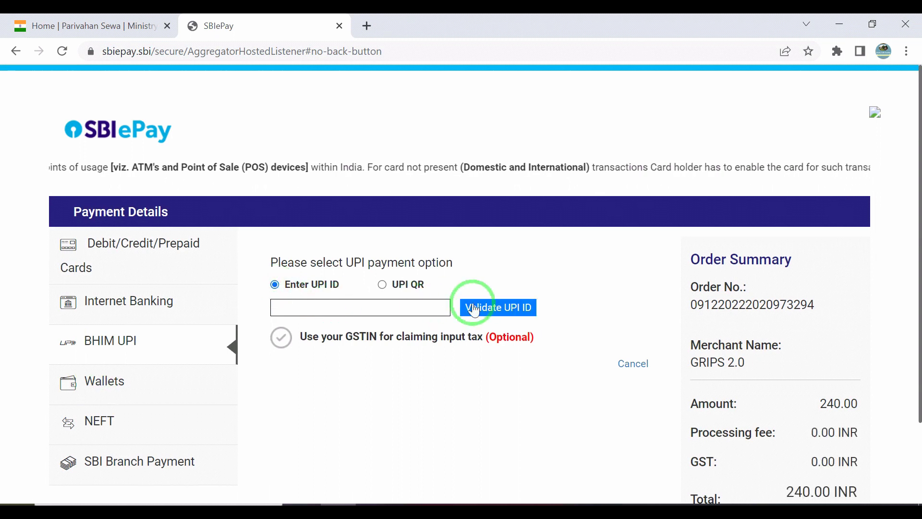
left_click(383, 284)
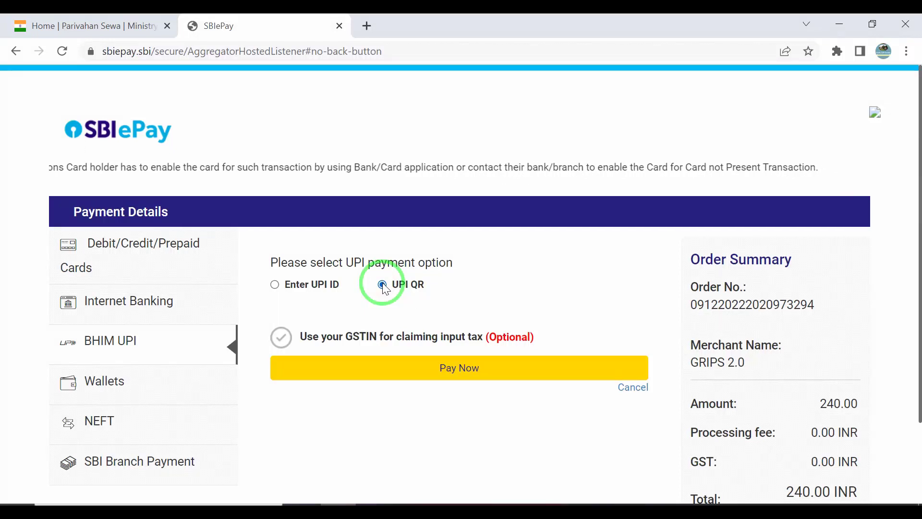
left_click(450, 370)
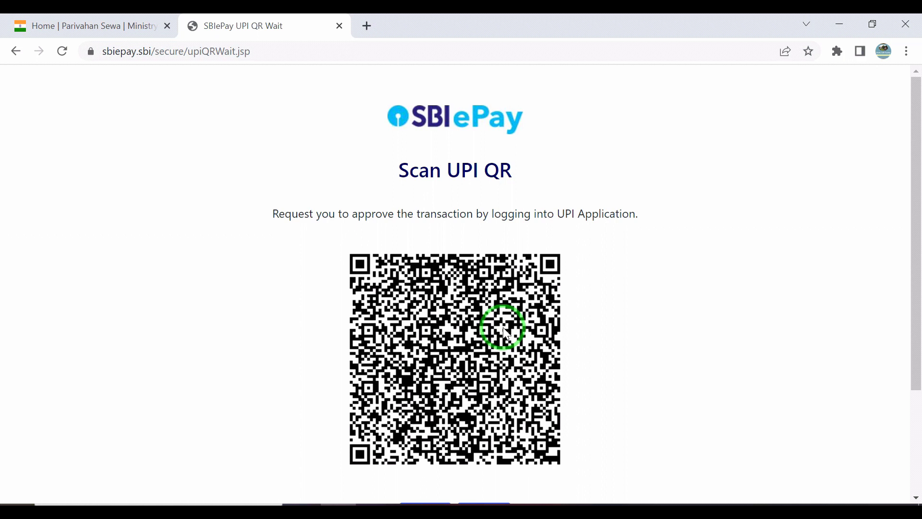
scroll(370, 380, "down", 3)
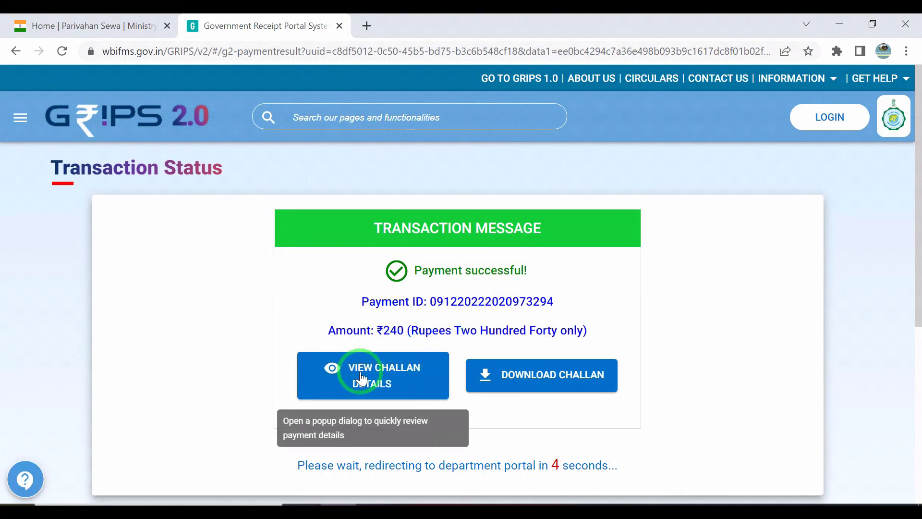
Download the payment challan and return to the Sarathi home page, dismissing the download notice.
left_click(522, 379)
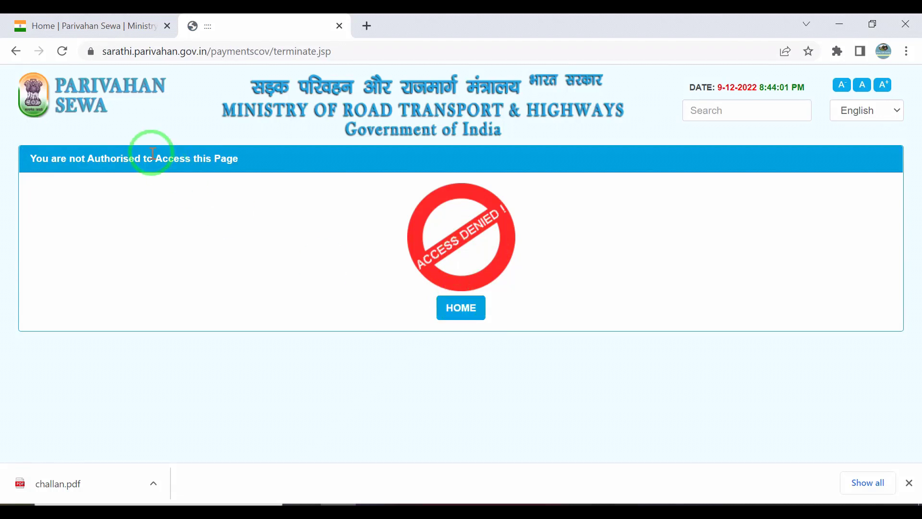
left_click(457, 311)
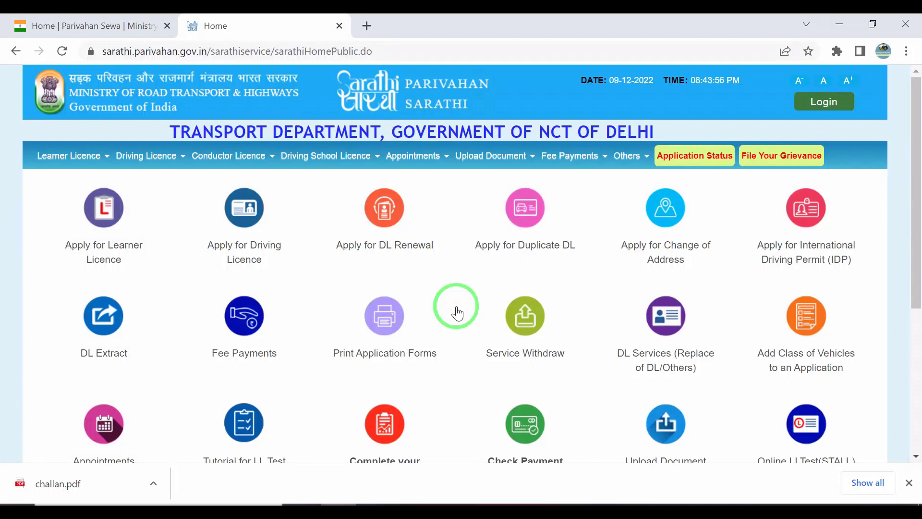
scroll(556, 294, "down", 4)
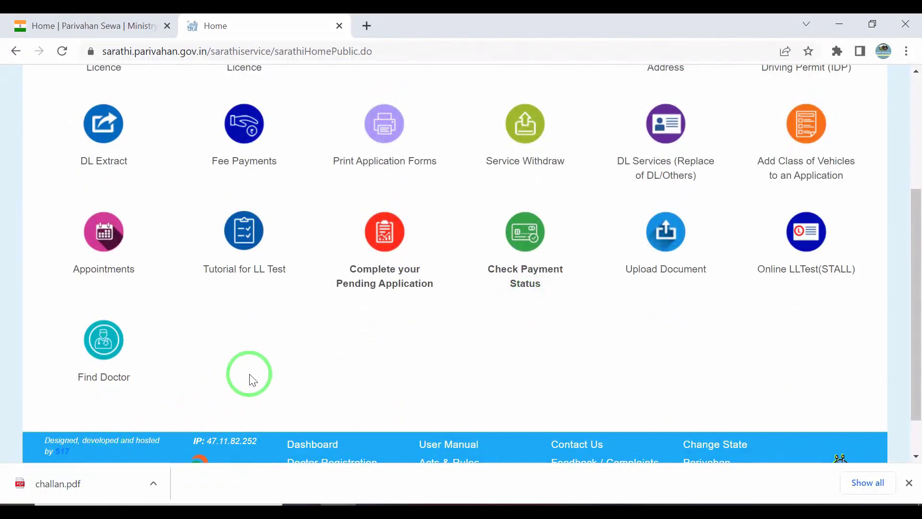
scroll(300, 363, "up", 4)
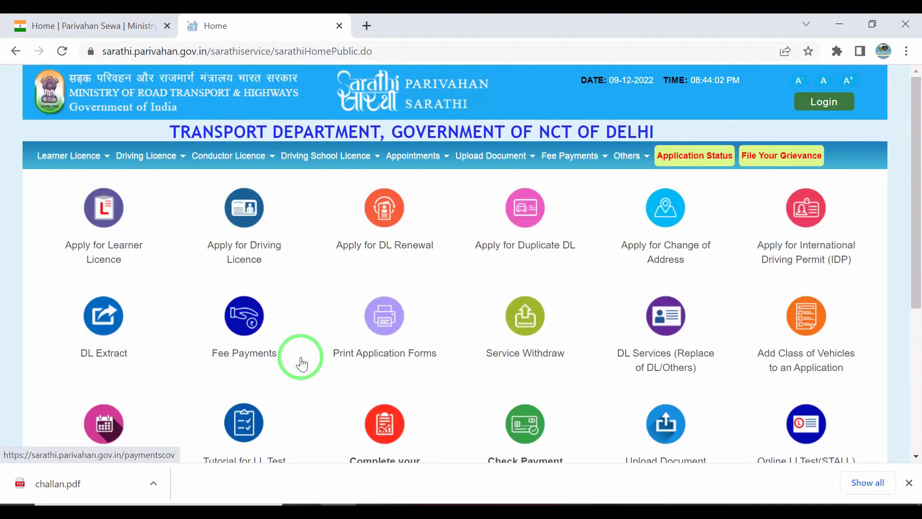
left_click(908, 483)
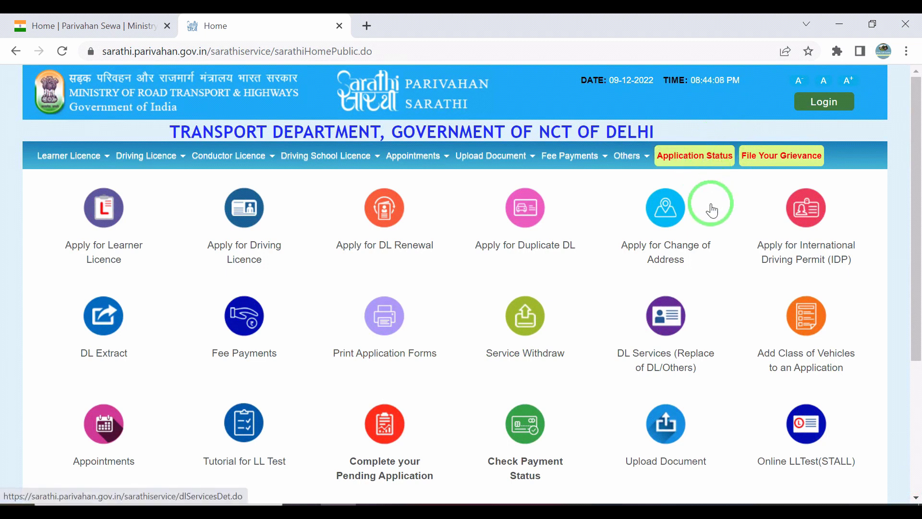
Open the Application Status form from the Sarathi home page.
scroll(712, 210, "down", 2)
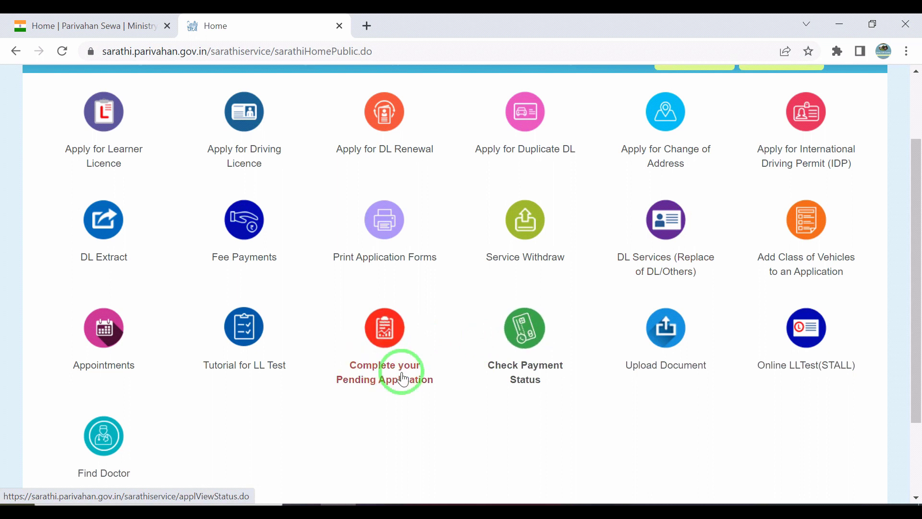
scroll(749, 226, "up", 2)
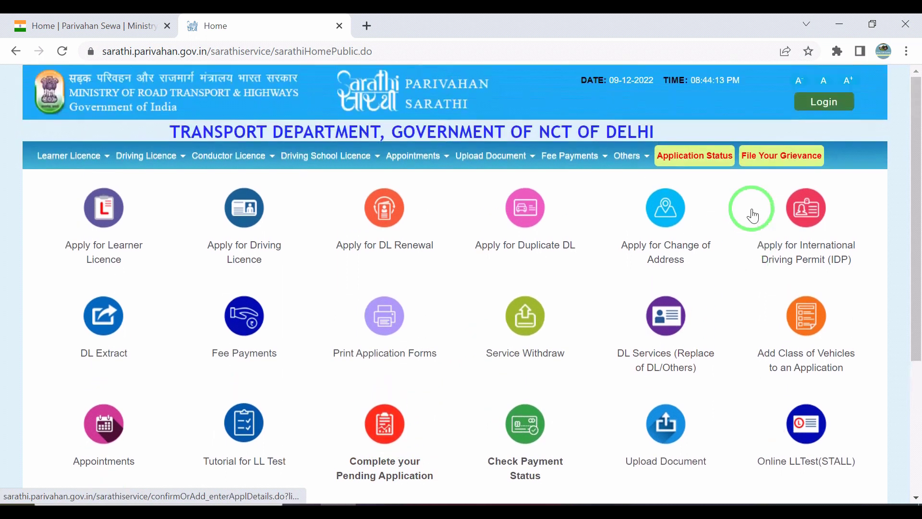
left_click(690, 157)
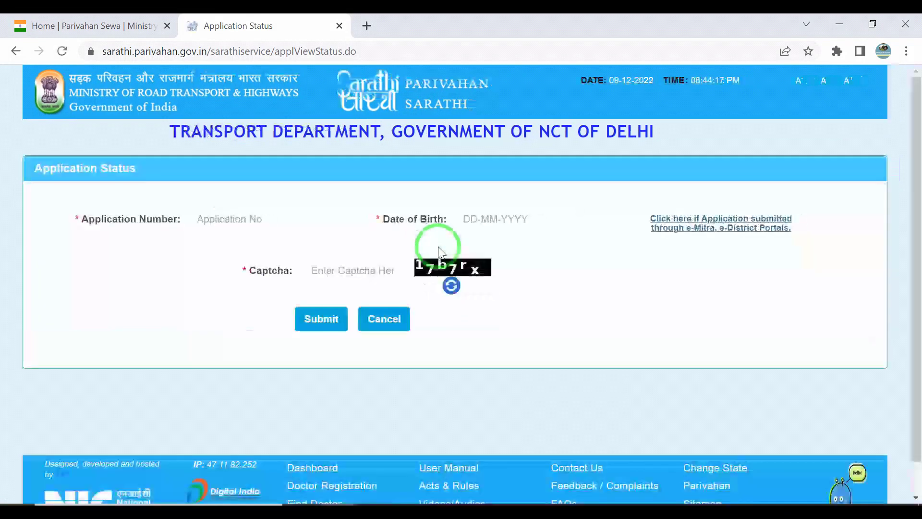
Retrieve the application's status by submitting its application number, the applicant's date of birth and the captcha.
left_click(240, 220)
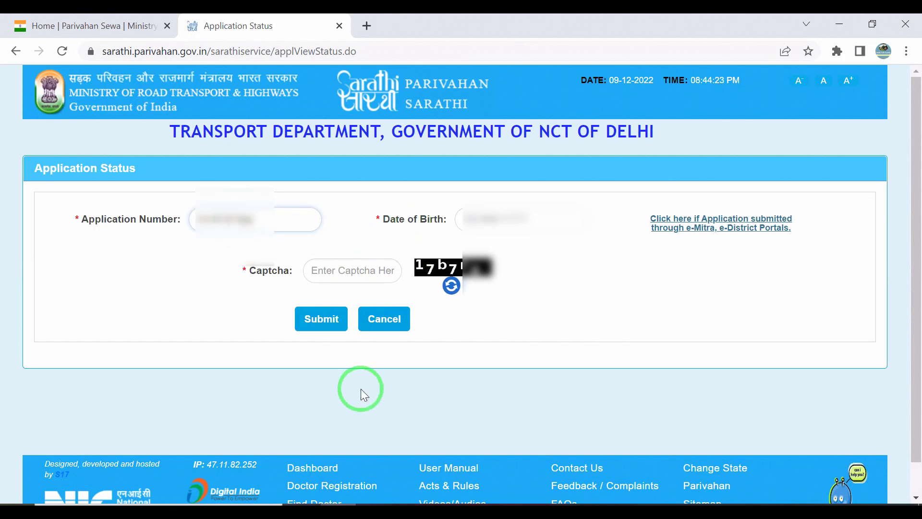
left_click(322, 319)
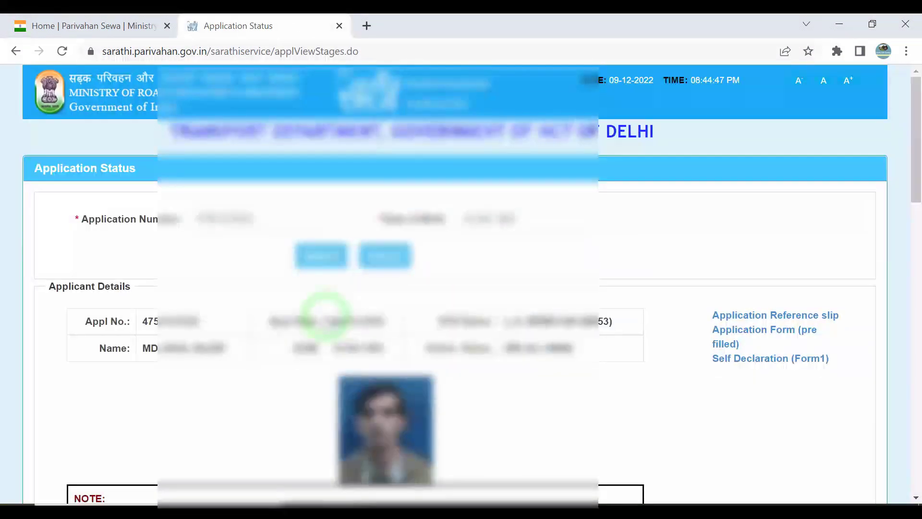
scroll(322, 322, "down", 10)
scroll(318, 331, "down", 11)
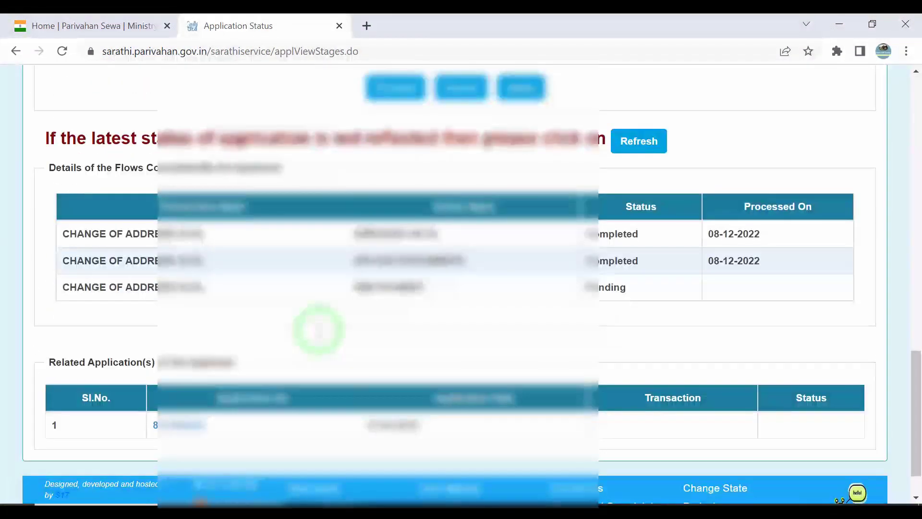
Examine the Fee Payment entry under the stages to be completed and in the applicant's flow details.
scroll(321, 330, "up", 3)
scroll(320, 337, "up", 2)
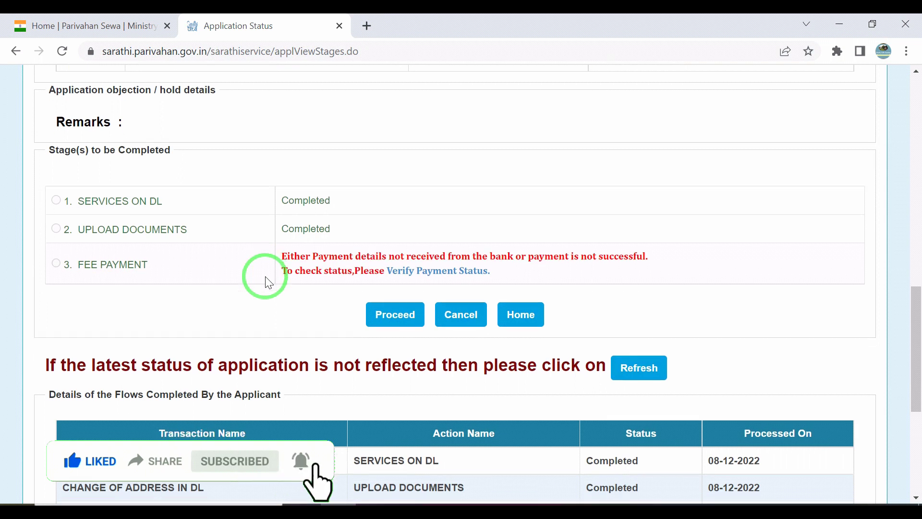
scroll(265, 278, "down", 4)
left_click_drag(580, 335, 630, 325)
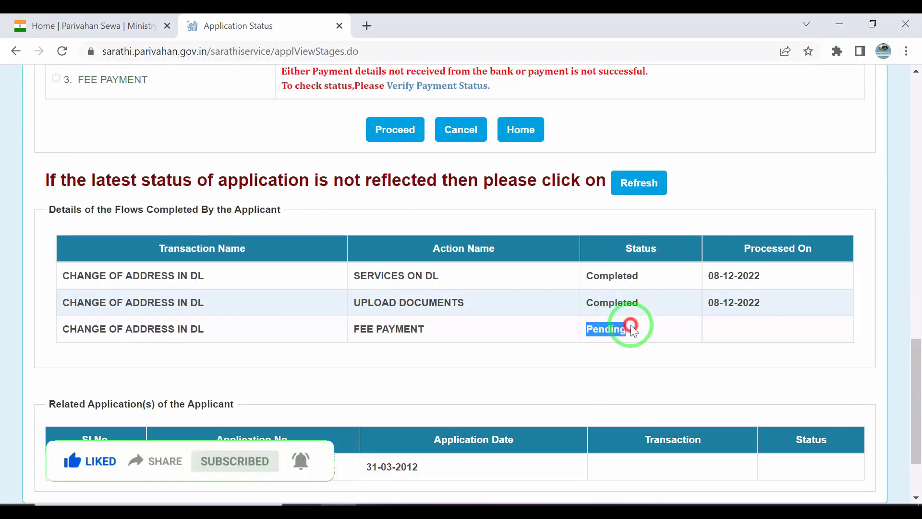
scroll(537, 322, "down", 2)
scroll(487, 286, "up", 4)
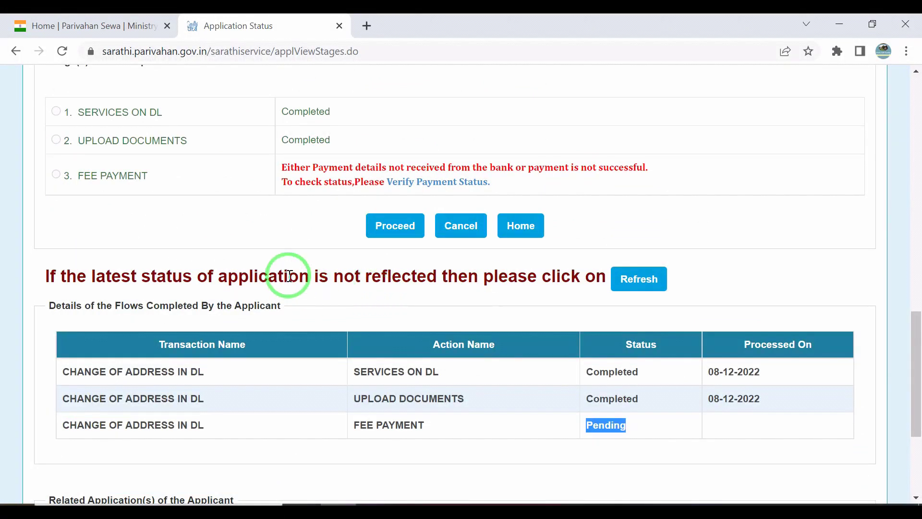
scroll(260, 271, "up", 2)
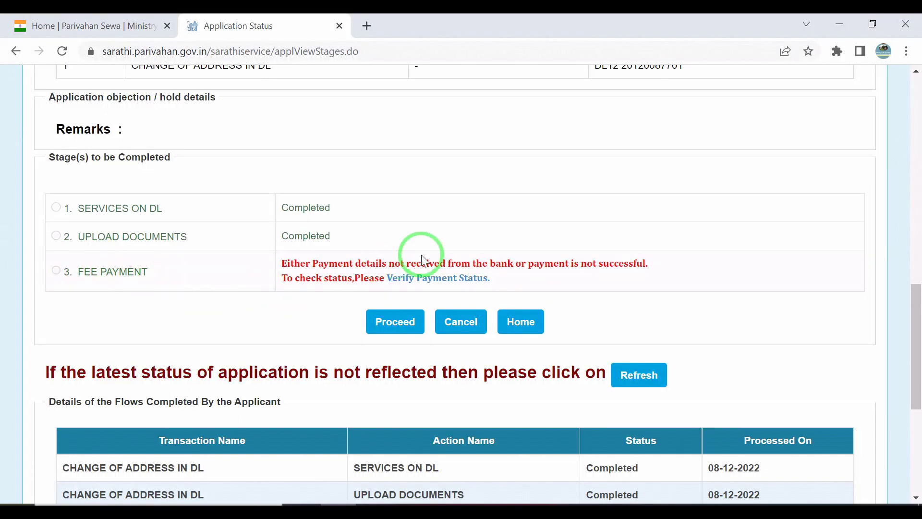
Open Verify Payment Status for the Fee Payment stage and submit the application number, birth date and captcha text.
left_click(442, 280)
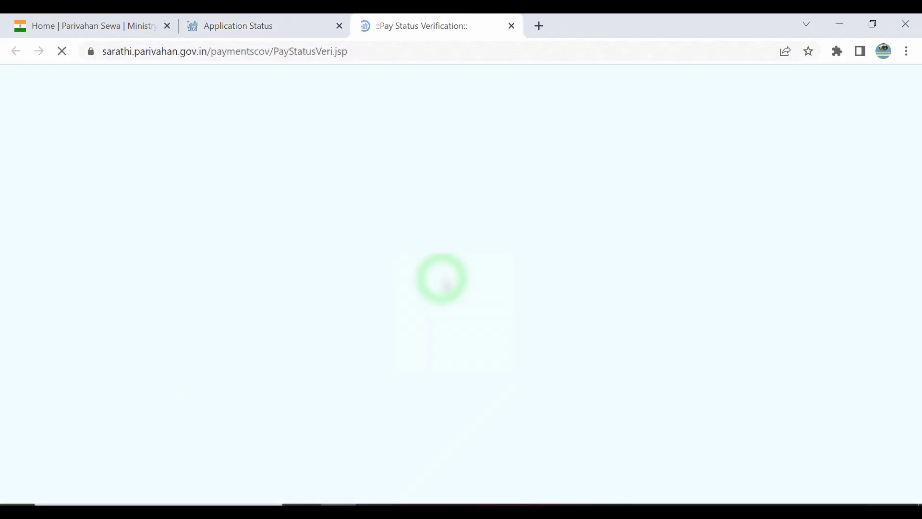
left_click(410, 275)
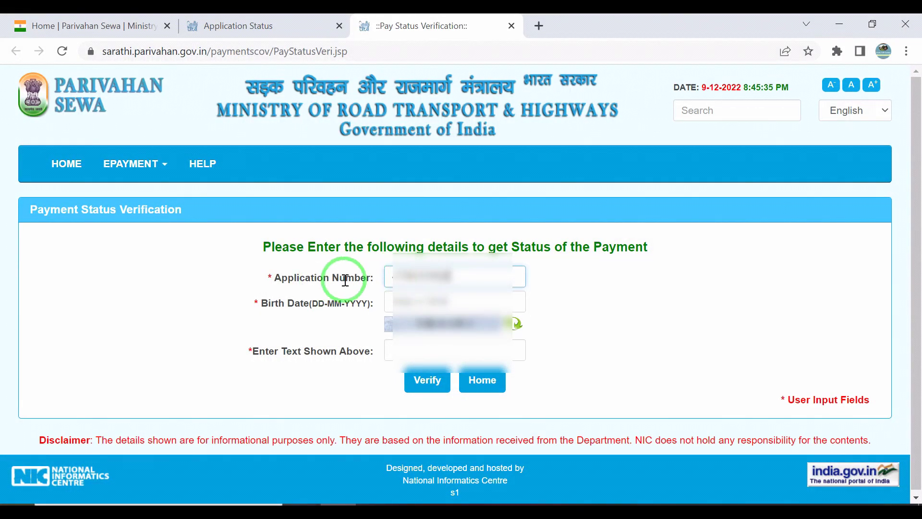
left_click(403, 303)
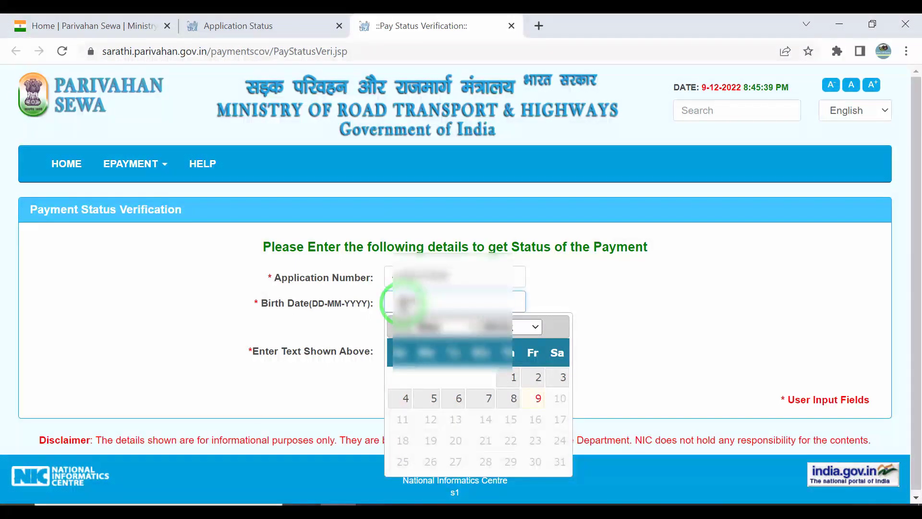
type("01-01-1990")
left_click(421, 353)
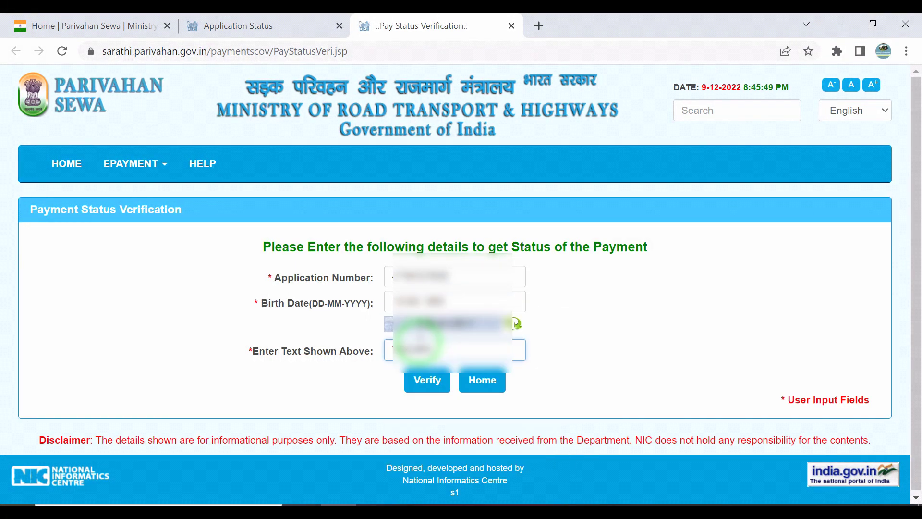
left_click(427, 380)
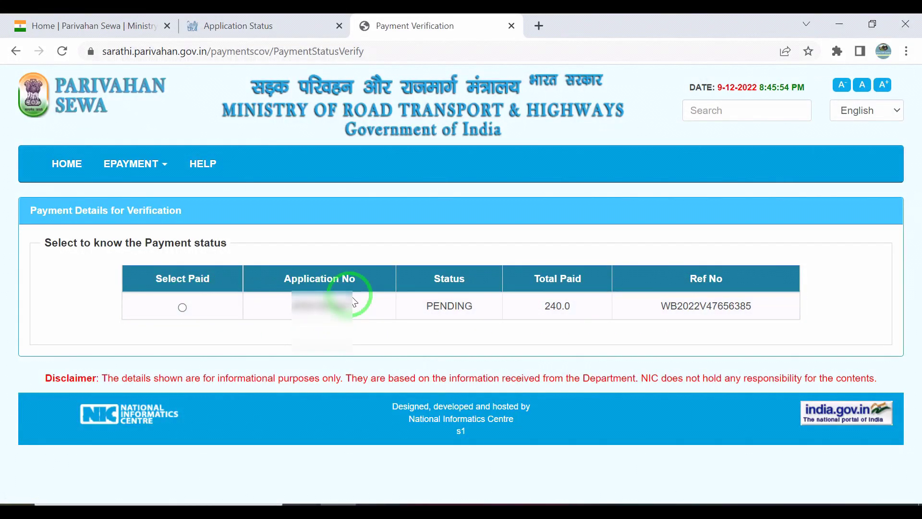
Check the status and total paid of the listed payment, and select it to verify its transaction.
double_click(494, 307)
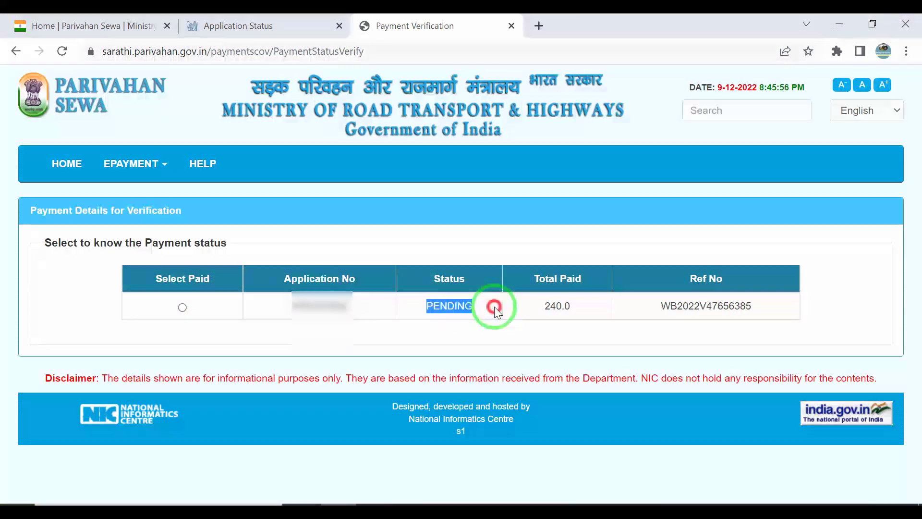
double_click(528, 307)
left_click(180, 308)
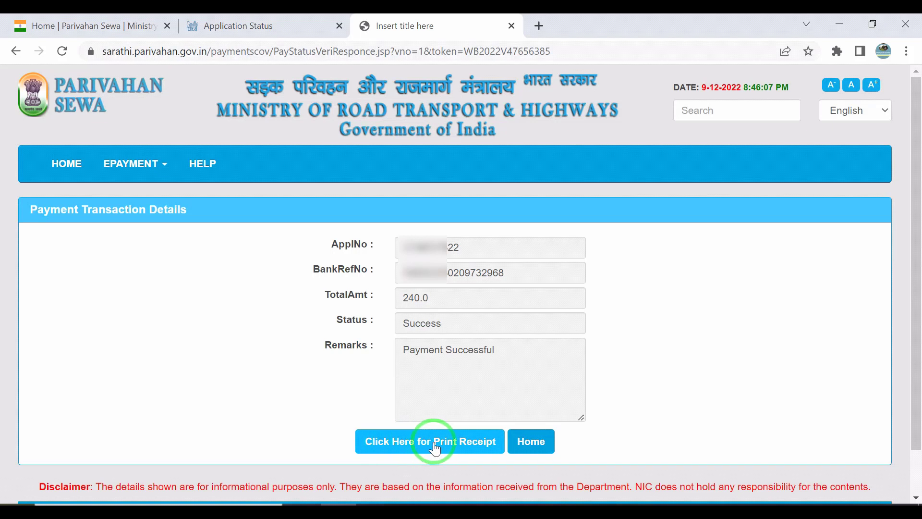
Open the receipt printing page, enter the captcha text, select the GRIPS receipt and generate its printable copy.
left_click(449, 444)
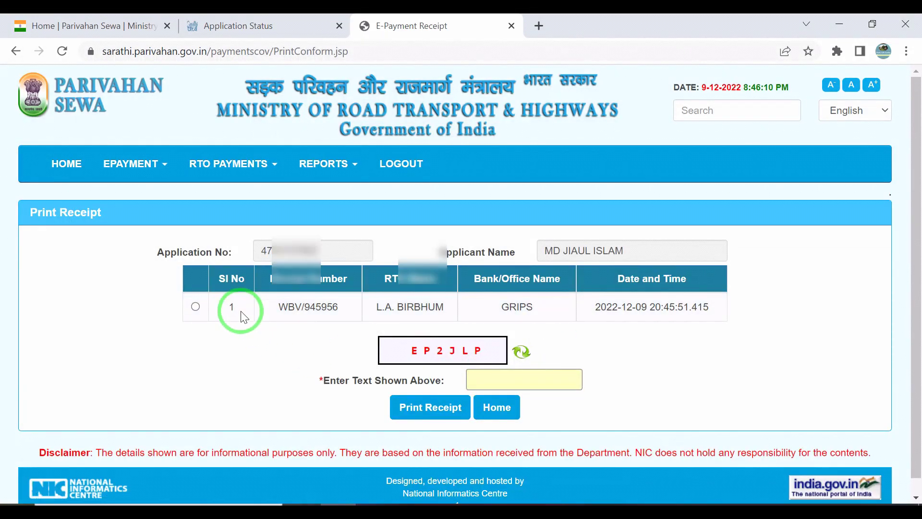
left_click(498, 377)
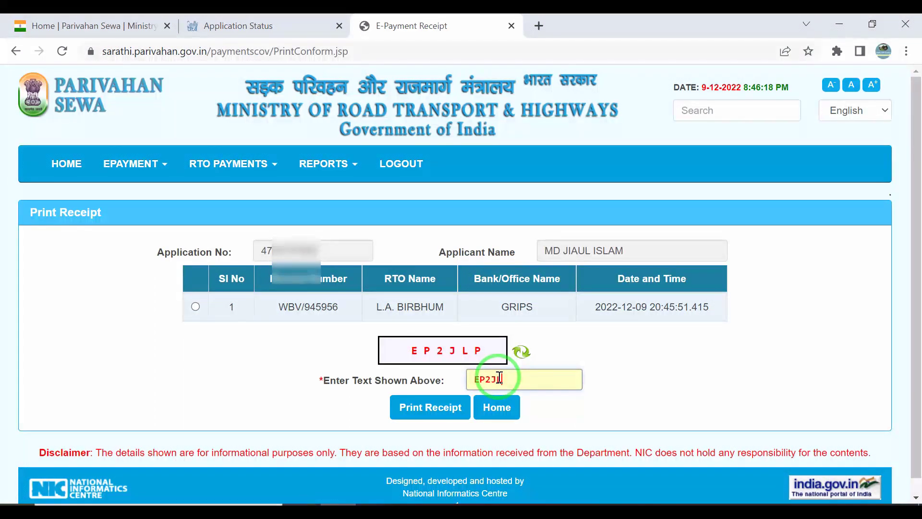
left_click(432, 406)
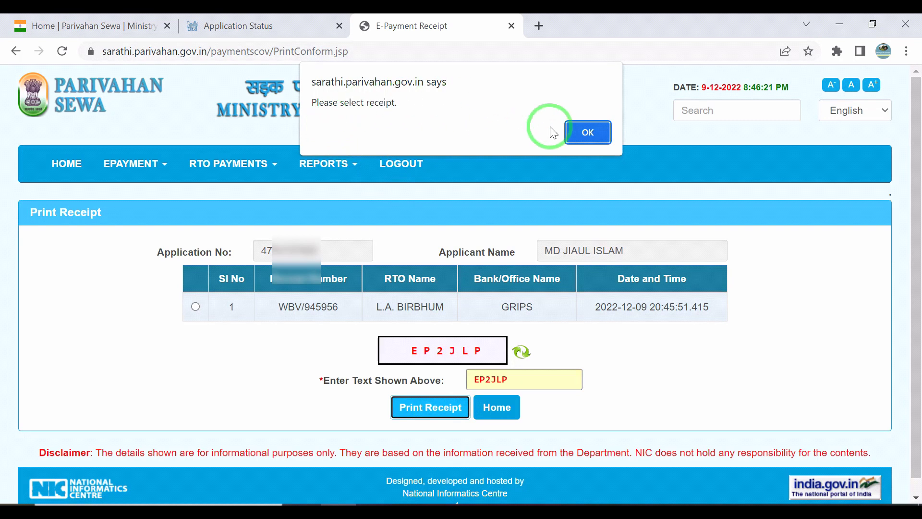
left_click(593, 132)
left_click(195, 306)
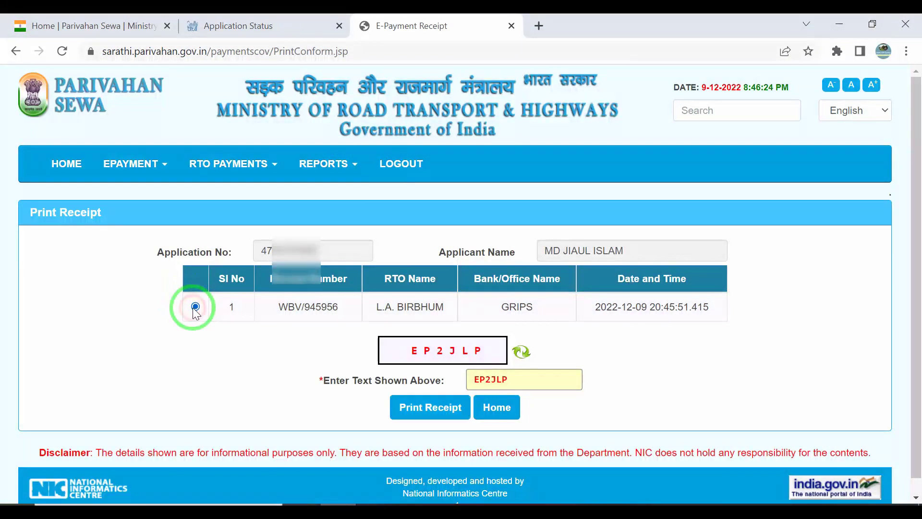
left_click(419, 408)
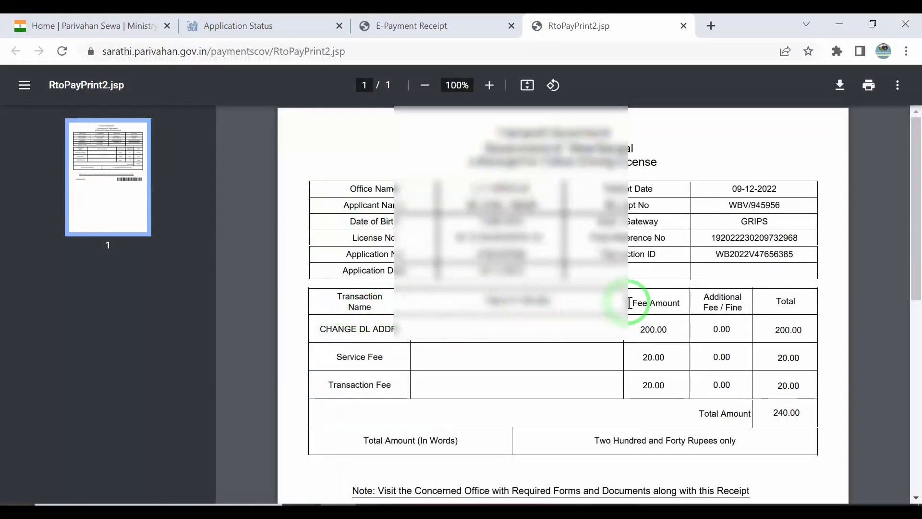
Look over the fee receipt and save it as Report.pdf in the DL Doc folder.
scroll(630, 302, "down", 5)
scroll(629, 303, "up", 5)
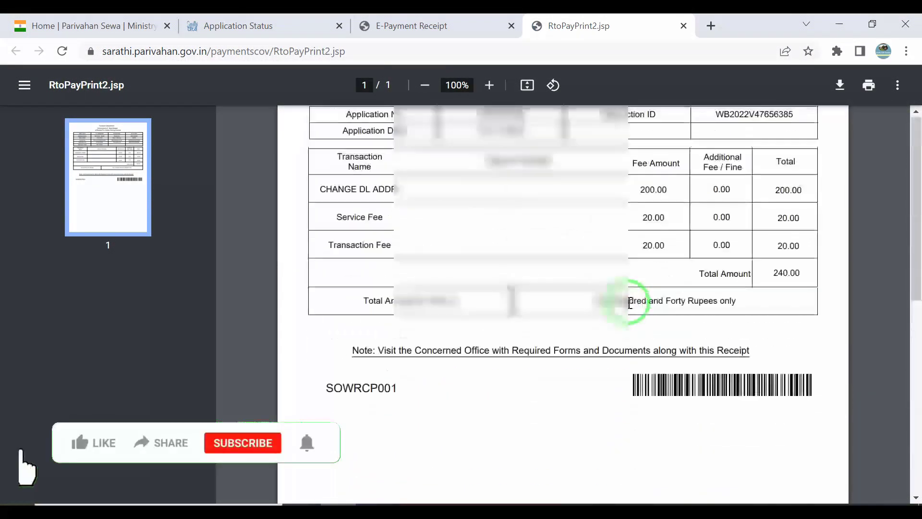
left_click(840, 87)
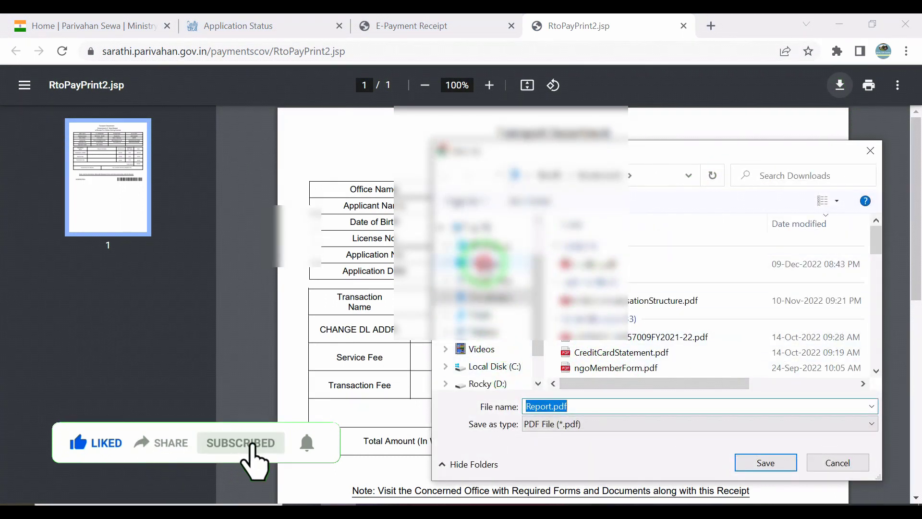
left_click(485, 263)
double_click(596, 264)
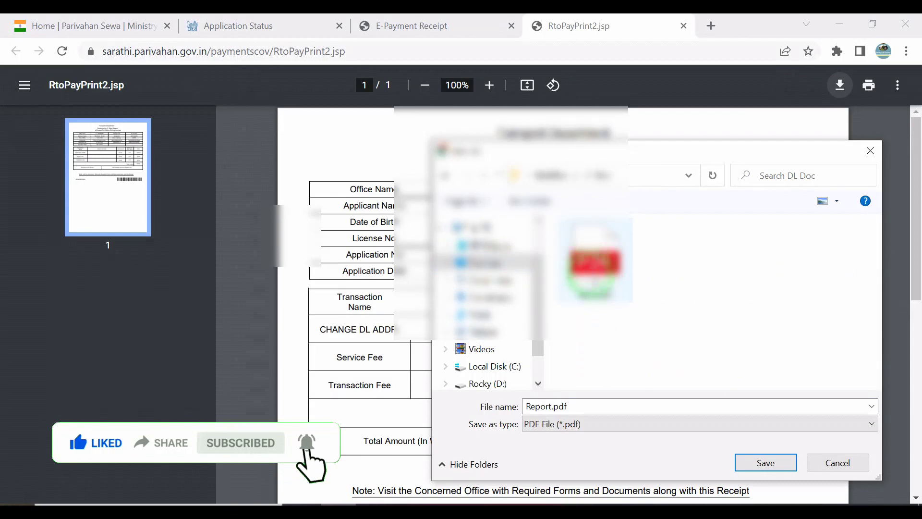
left_click(768, 462)
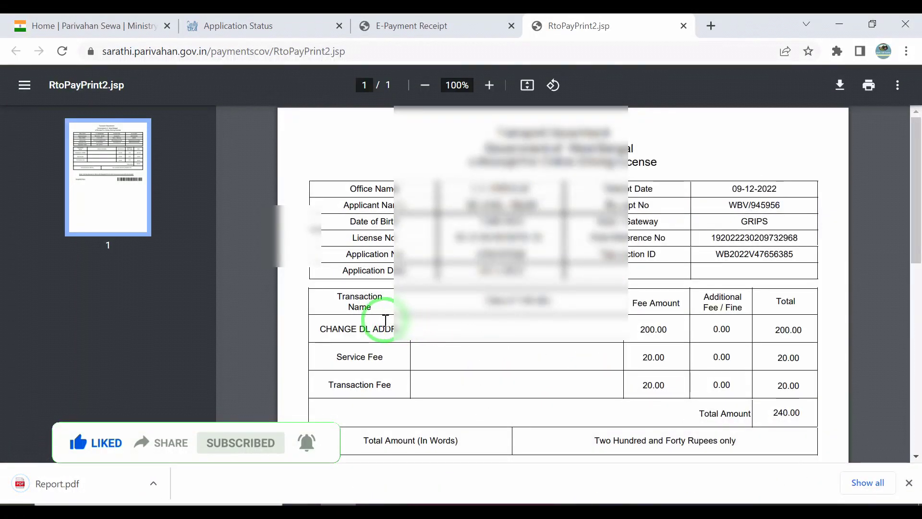
Return from the E-Payment Receipt page to the Sarathi home page, dismiss the download notice and open Complete your Pending Application.
left_click(422, 25)
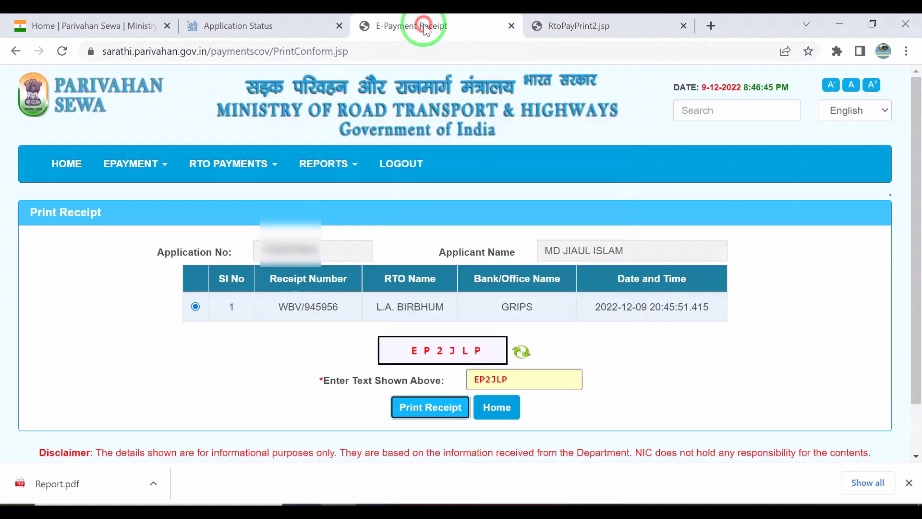
left_click(497, 408)
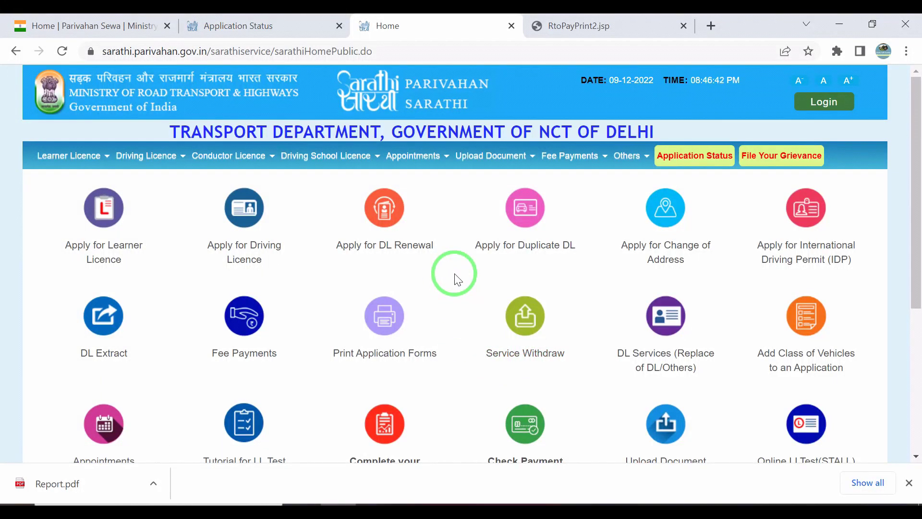
scroll(455, 278, "down", 2)
scroll(455, 279, "up", 2)
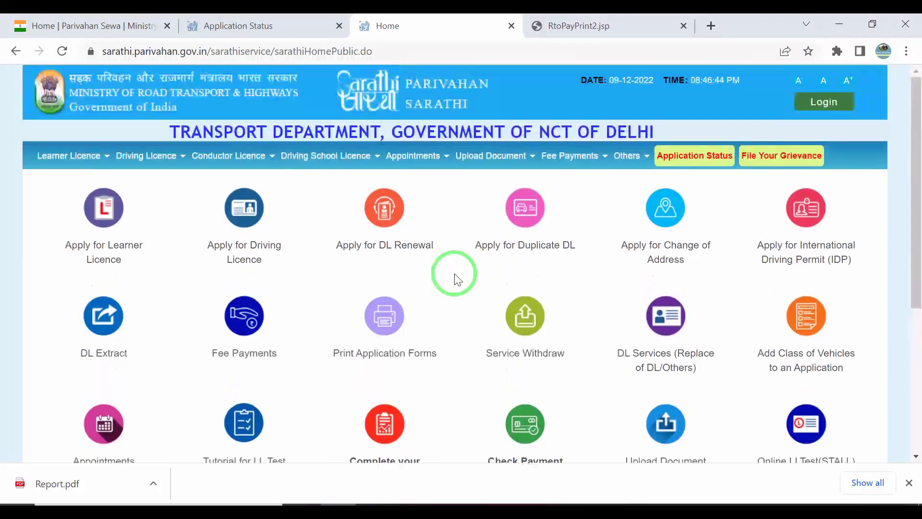
left_click(909, 483)
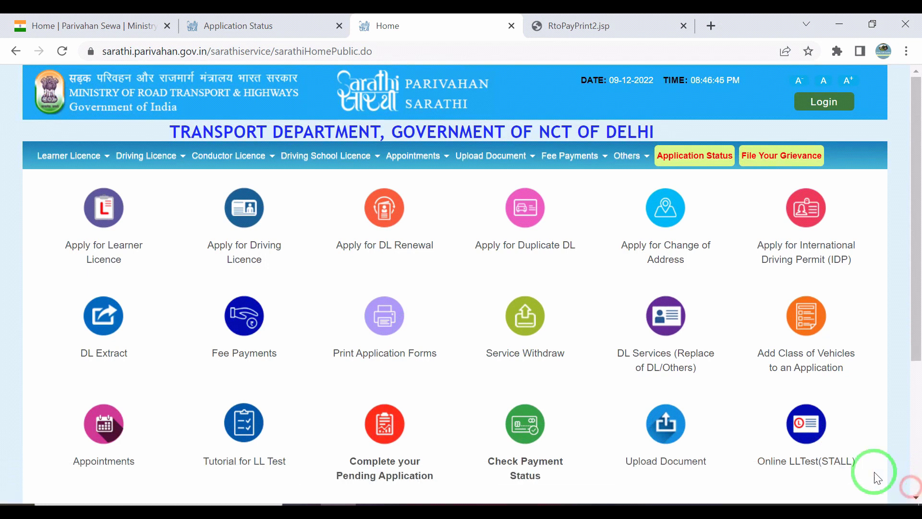
scroll(553, 399, "down", 2)
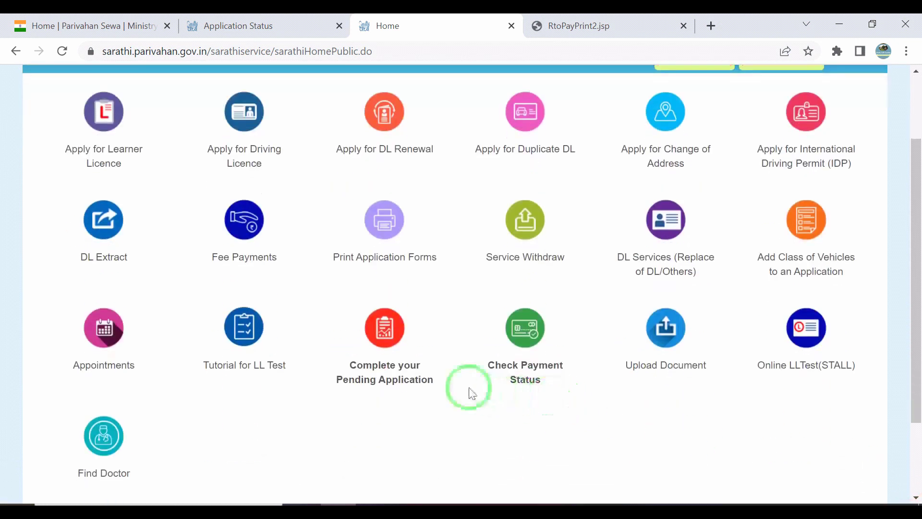
left_click(384, 337)
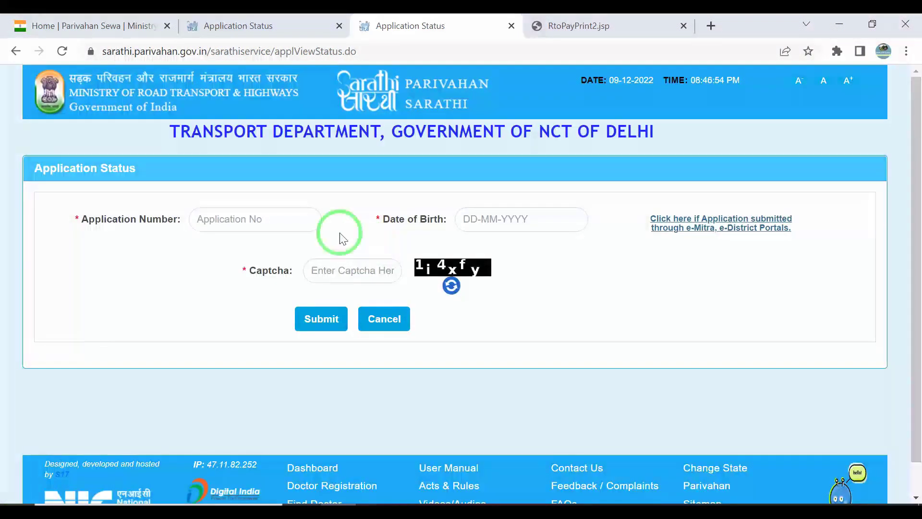
Fill in the application number, date of birth and captcha text on the Application Status form, and submit it.
key("ctrl+v")
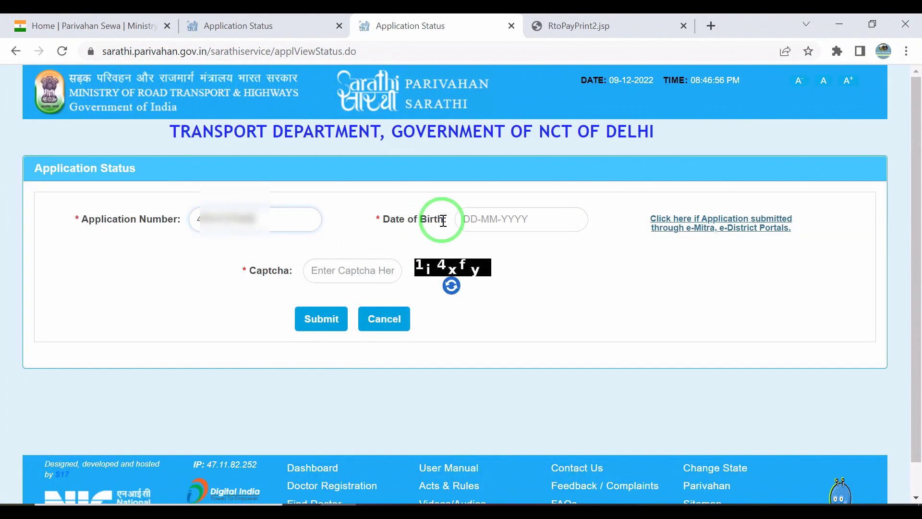
left_click(459, 219)
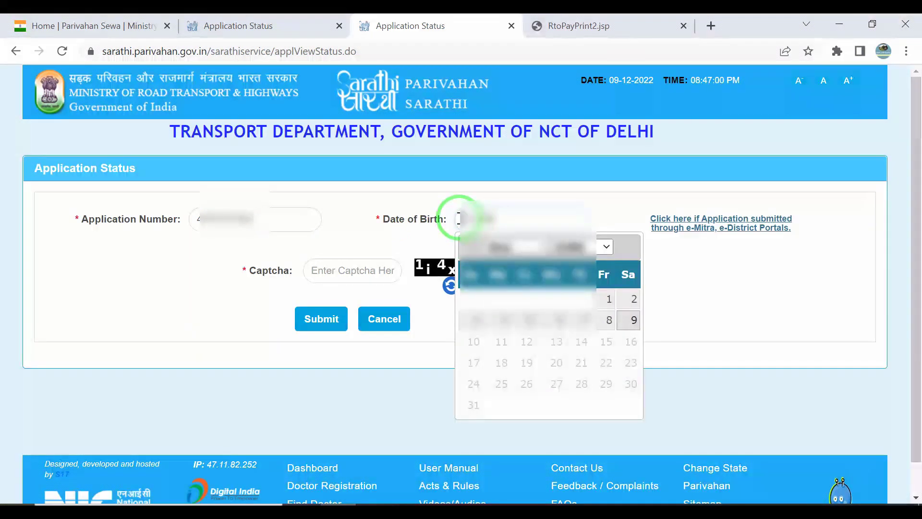
key("ctrl+v")
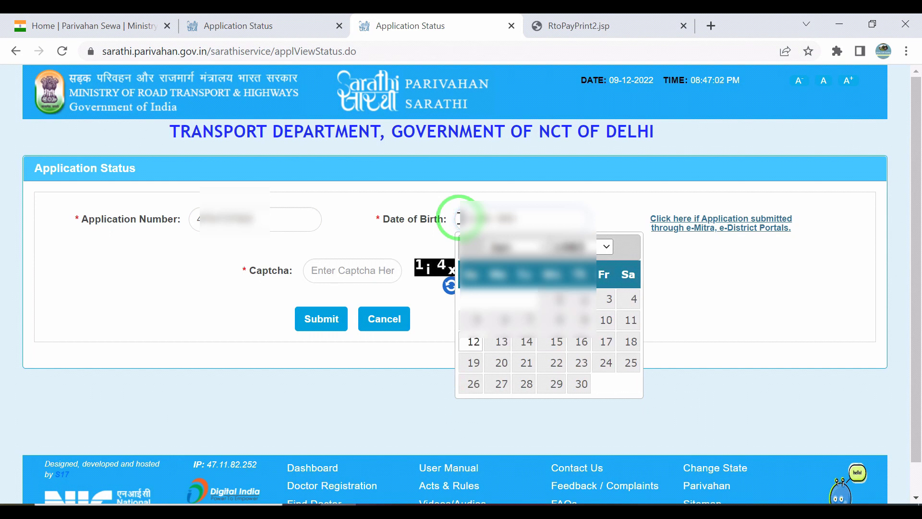
left_click(373, 266)
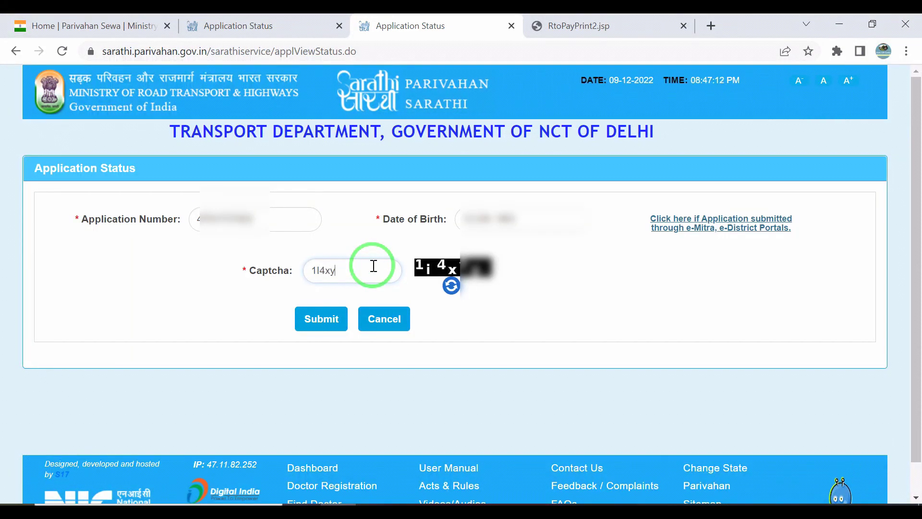
left_click(329, 319)
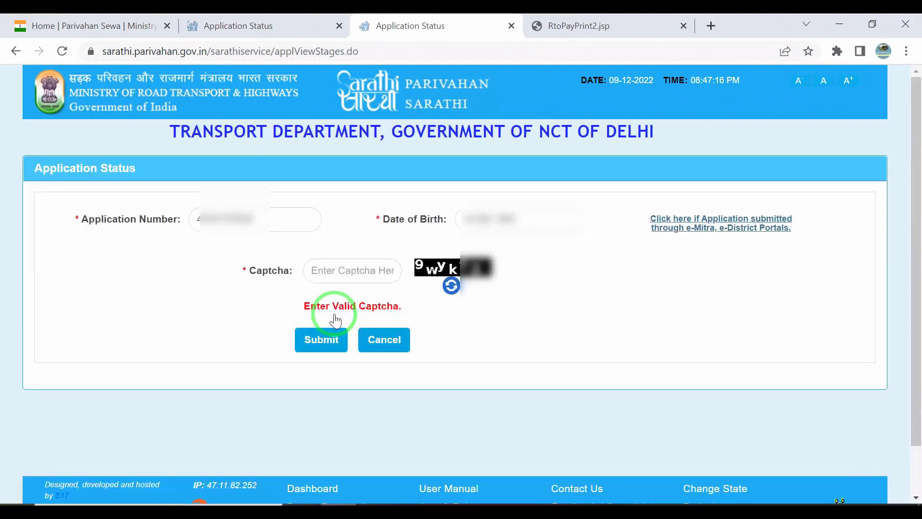
Enter the text of the new captcha and resubmit the Application Status form.
left_click(341, 271)
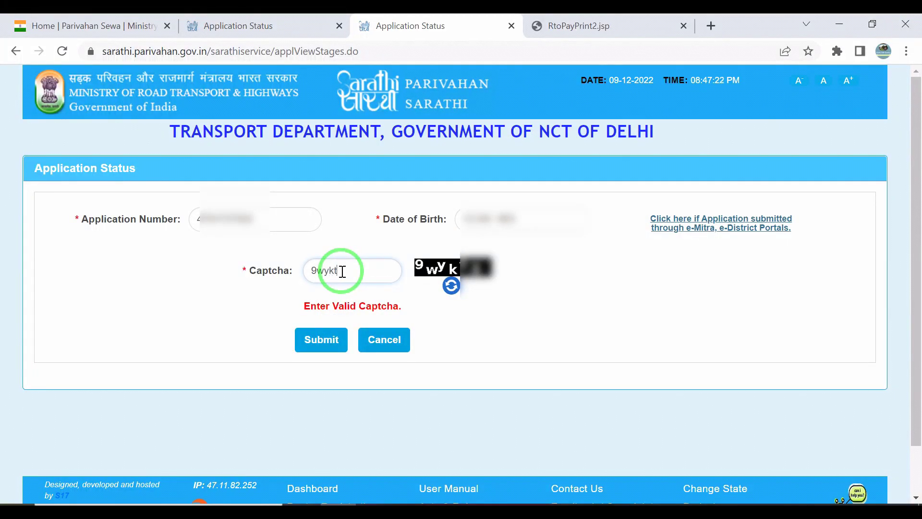
type("9wykt2")
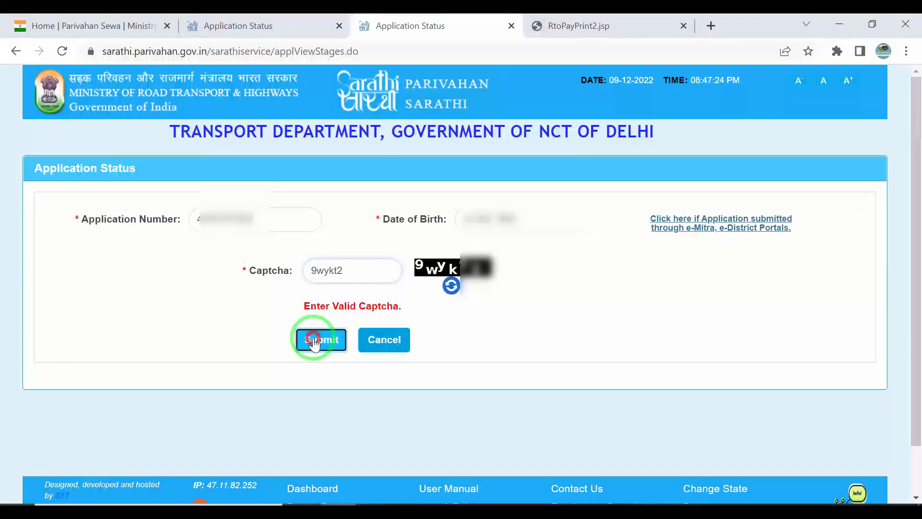
left_click(313, 338)
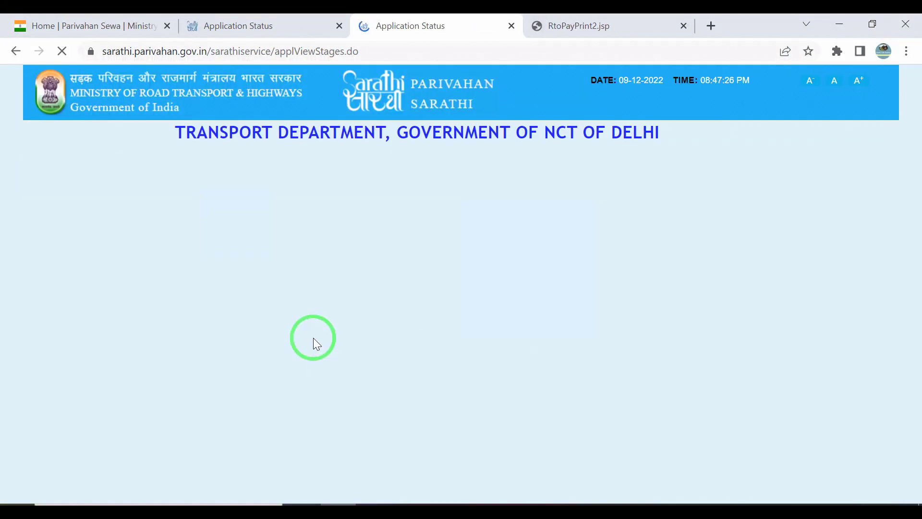
Look over the application's status page, checking the processed stages, current status, related applications and applicant details.
scroll(470, 332, "down", 3)
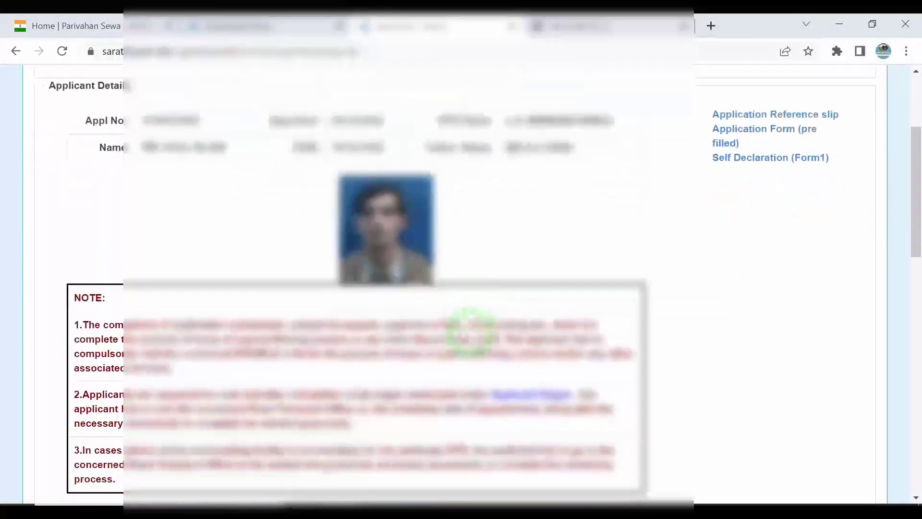
scroll(471, 332, "down", 10)
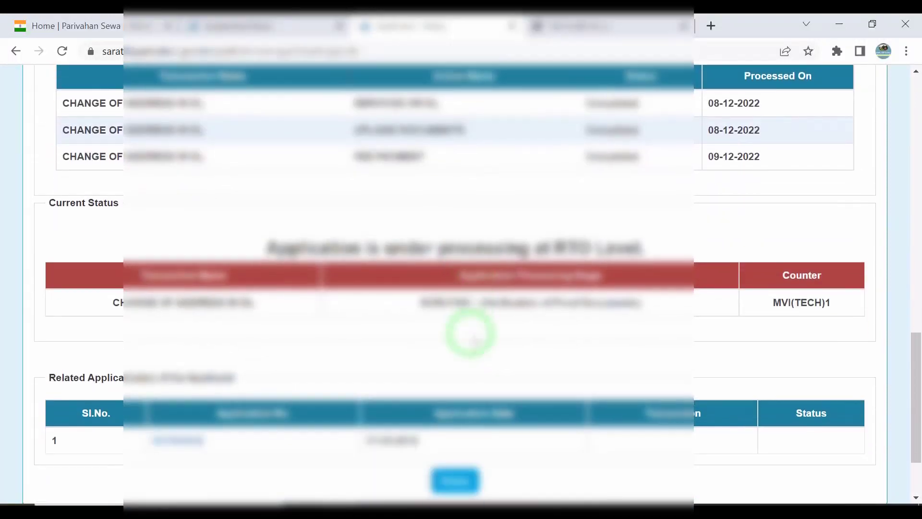
scroll(471, 334, "down", 2)
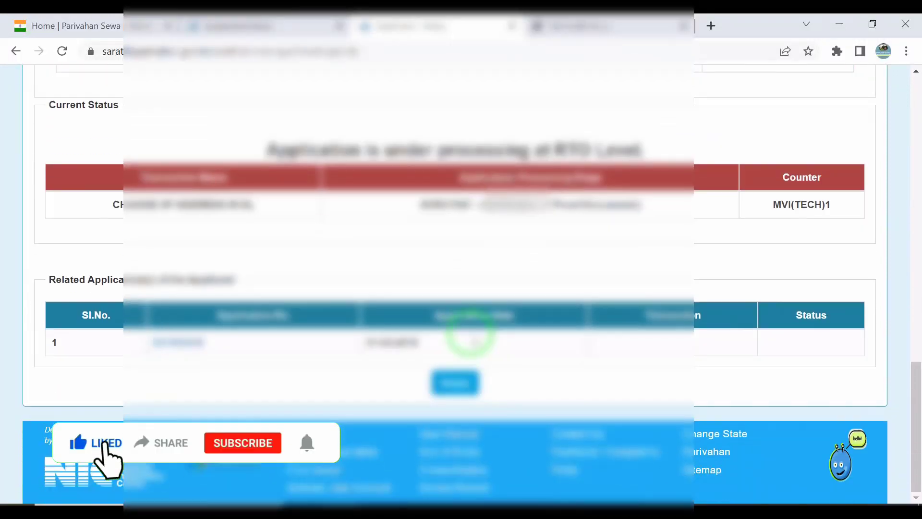
scroll(471, 334, "up", 5)
scroll(471, 331, "up", 6)
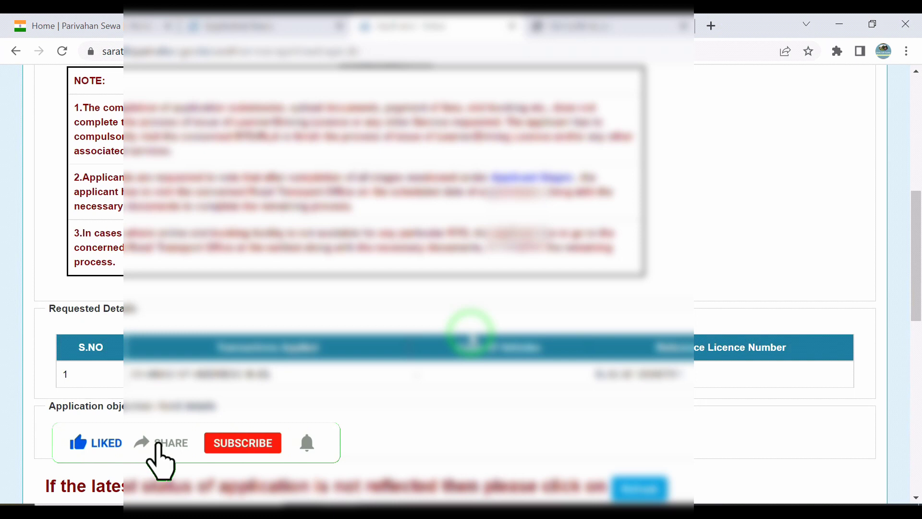
scroll(471, 332, "up", 8)
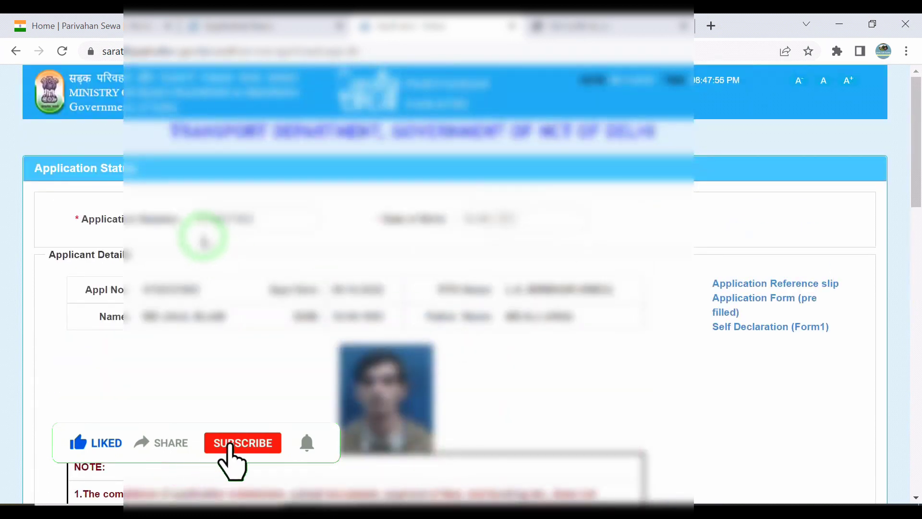